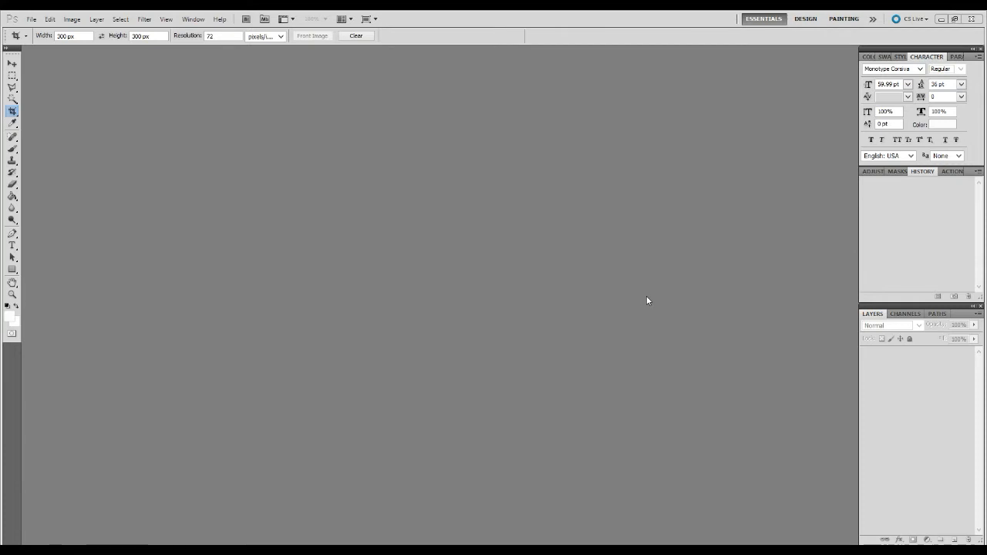
# - Open the image FastFrame Demo Image.jpg and move its window slightly away from the workspace edge
pyautogui.click(33, 20)
pyautogui.click(40, 45)
pyautogui.doubleClick(222, 164)
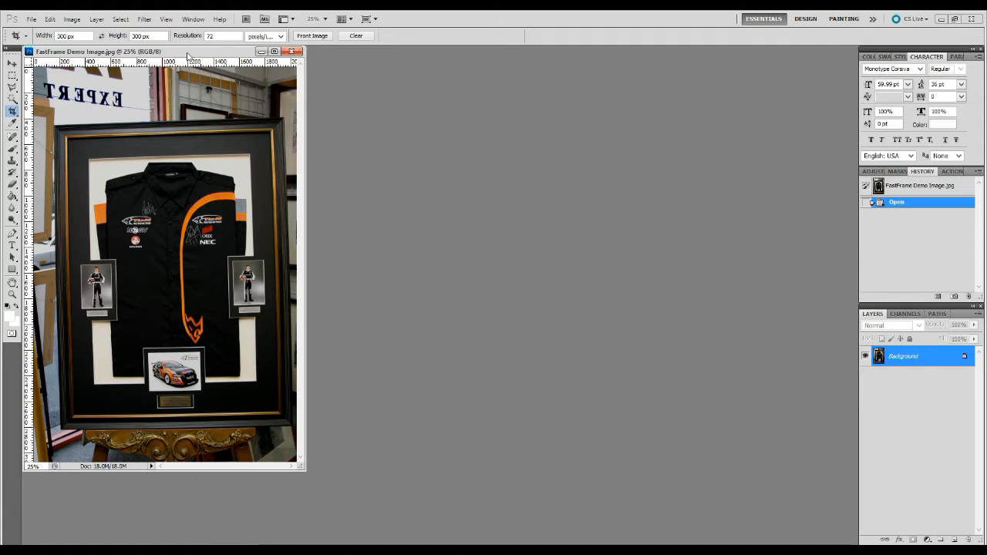
pyautogui.moveTo(189, 53); pyautogui.dragTo(257, 65)
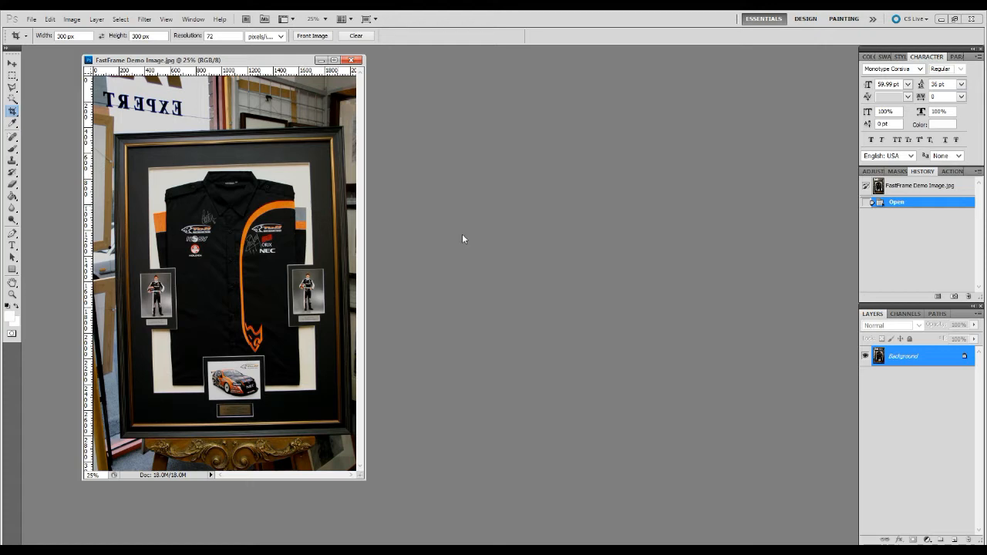
# - Convert the locked Background into an editable layer named Layer 0, with Normal mode and 100% opacity
pyautogui.rightClick(903, 361)
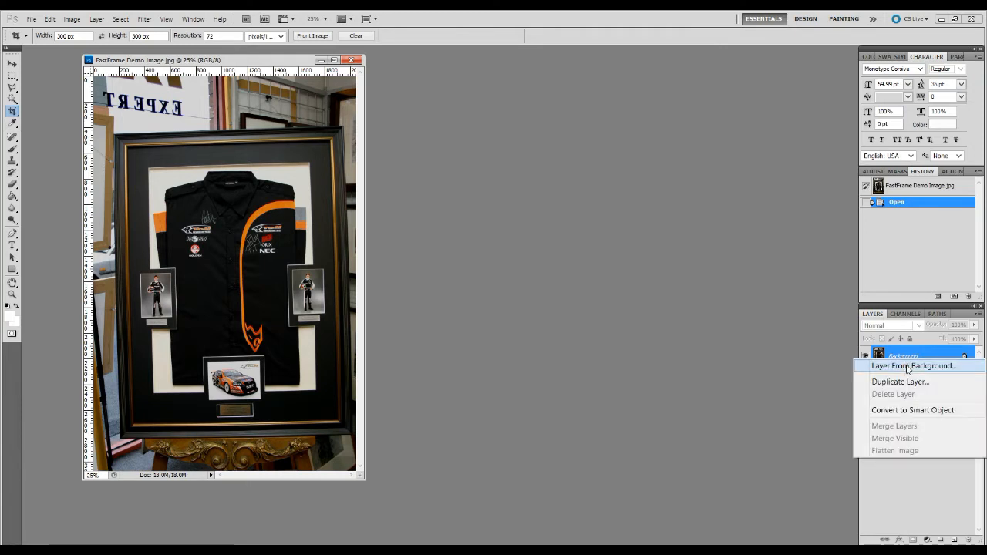
pyautogui.click(908, 367)
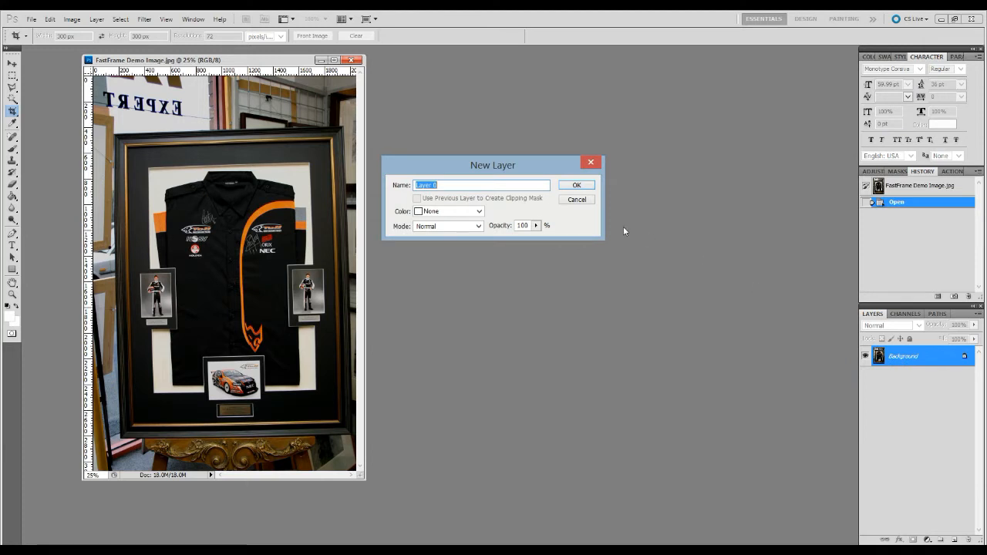
pyautogui.click(576, 186)
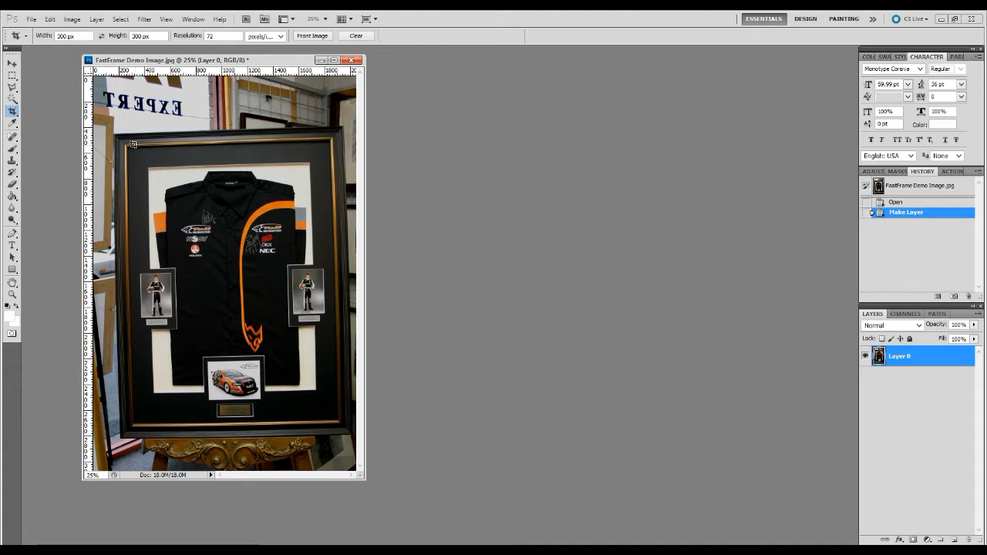
# - Straighten the image with the Ruler tool along the frame's upper gold edge, and enlarge the document window around the canvas
pyautogui.click(12, 124)
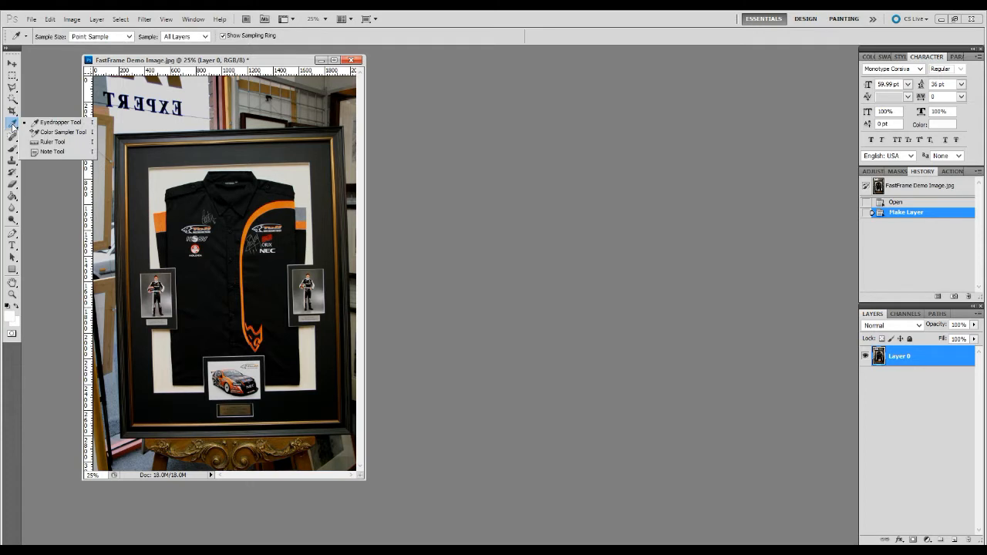
pyautogui.click(53, 144)
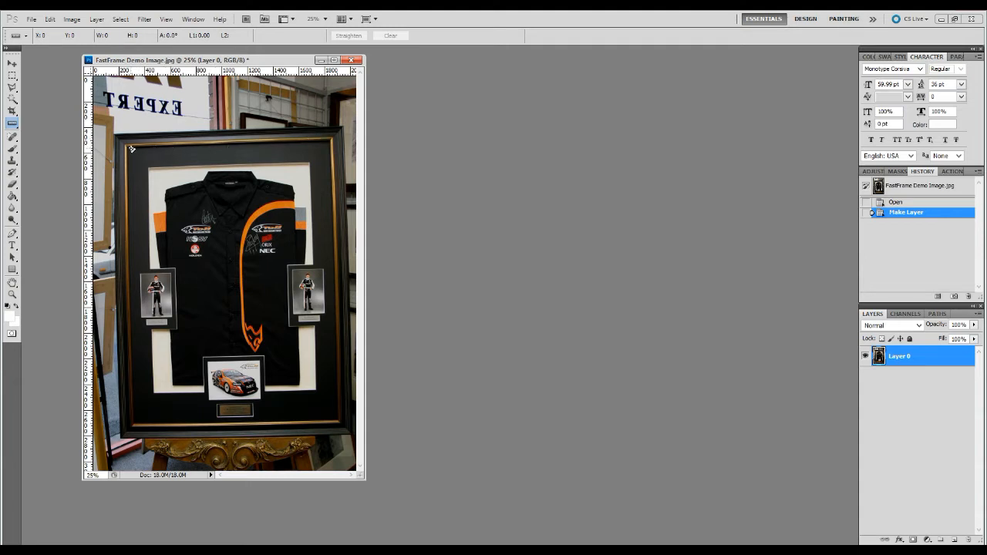
pyautogui.moveTo(128, 148); pyautogui.dragTo(328, 141)
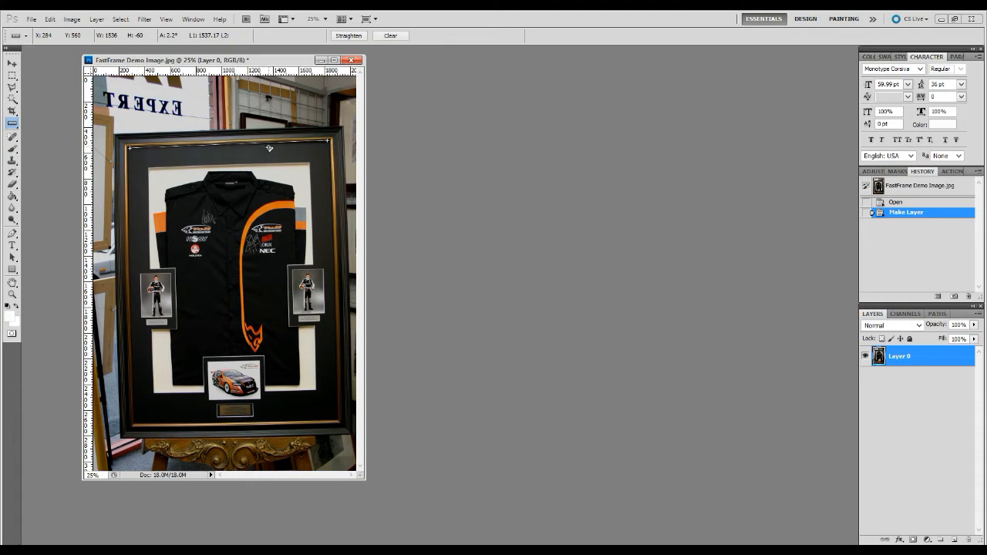
pyautogui.click(351, 36)
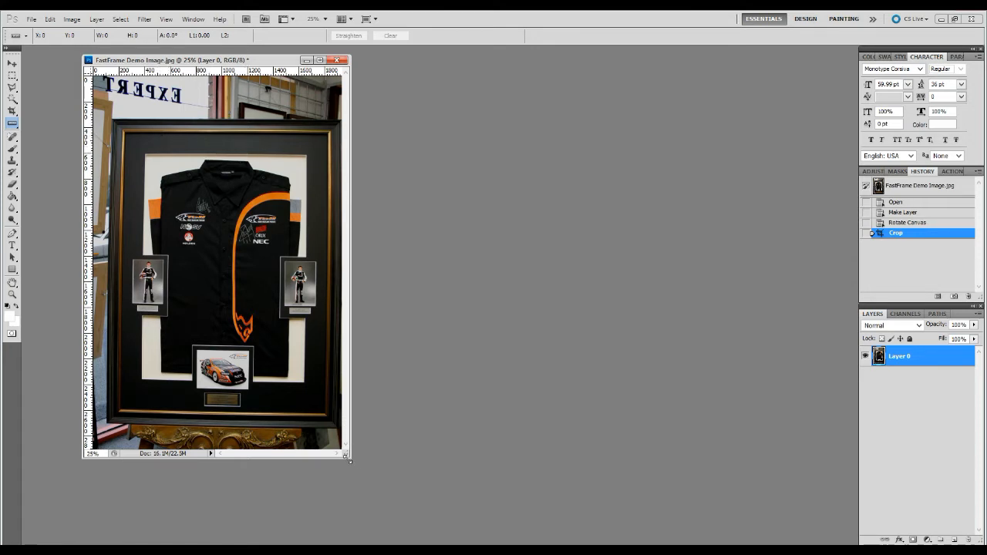
pyautogui.moveTo(346, 458); pyautogui.dragTo(459, 507)
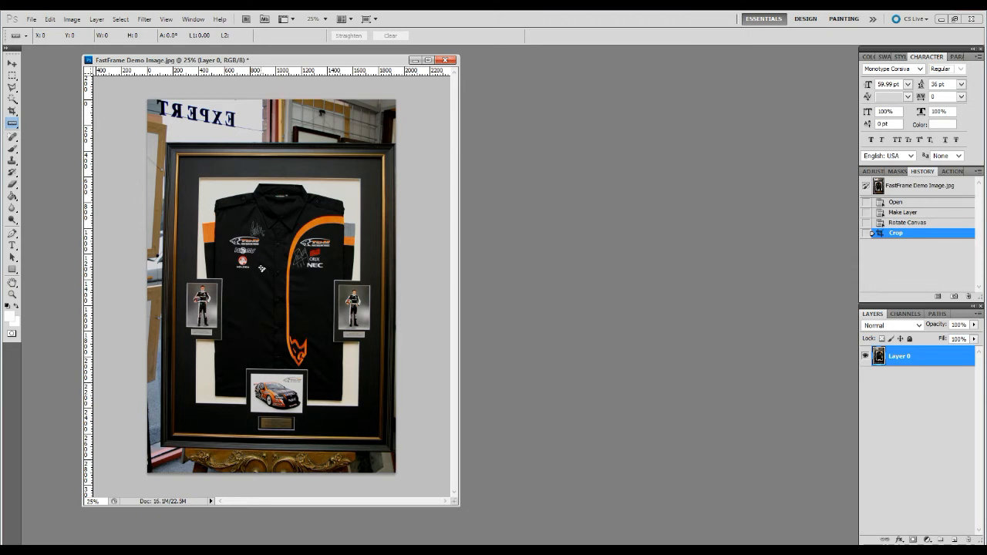
# - Brighten the image with a Levels adjustment, setting the RGB midtone input to 1.26 and the white input to 211
pyautogui.click(71, 20)
pyautogui.moveTo(83, 50)
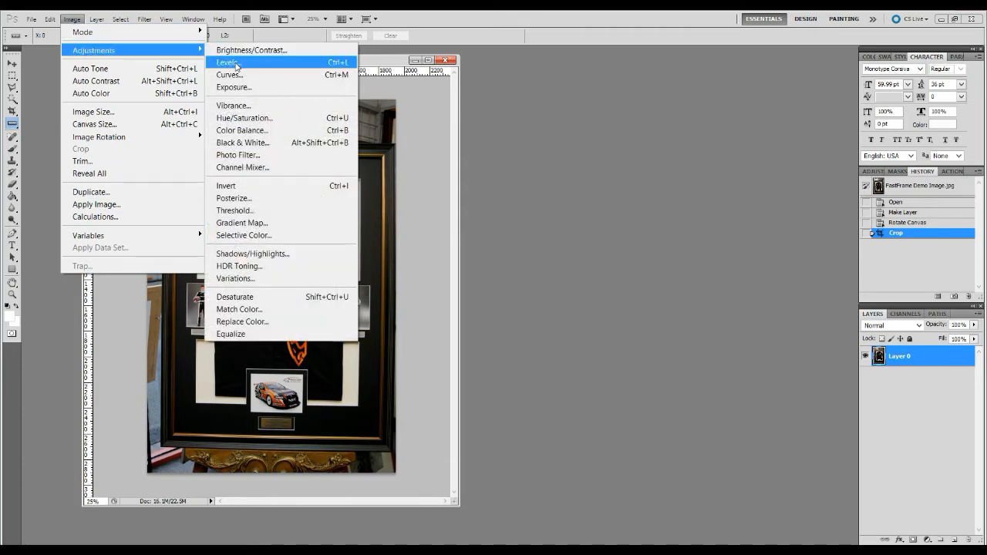
pyautogui.click(236, 66)
pyautogui.moveTo(773, 219); pyautogui.dragTo(537, 104)
pyautogui.moveTo(626, 224); pyautogui.dragTo(543, 228)
# - Set the Green channel's midtone input level to 1.09 and apply the Levels adjustment
pyautogui.click(601, 148)
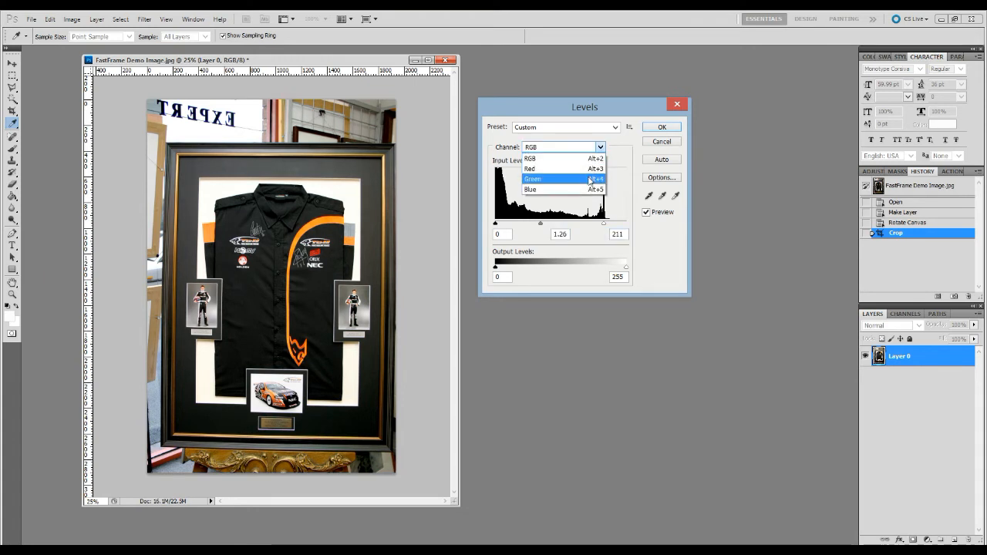
pyautogui.click(591, 179)
pyautogui.moveTo(559, 224); pyautogui.dragTo(563, 225)
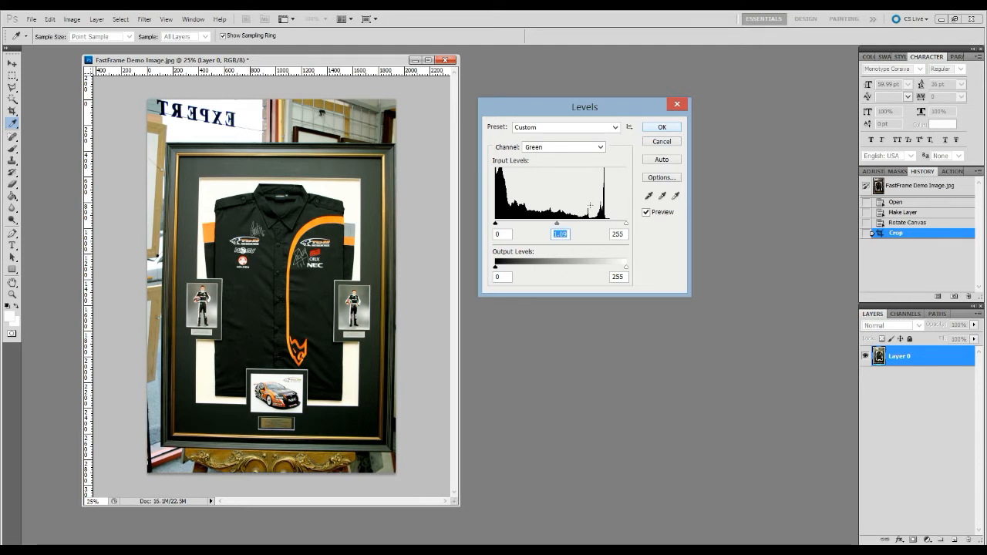
pyautogui.click(662, 128)
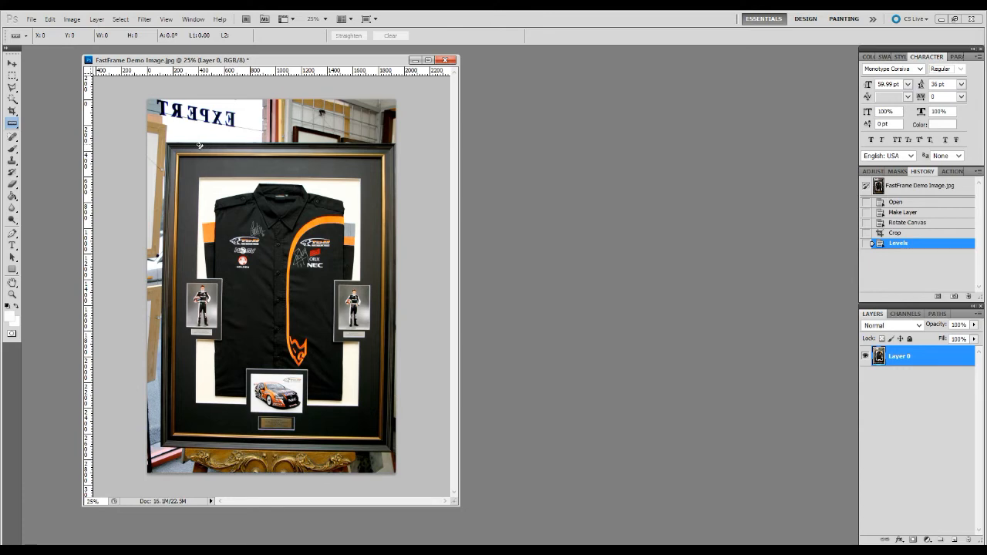
# - Apply the Lens Correction filter, using Remove Distortion on the frame's left edge to straighten its slight curve
pyautogui.click(49, 19)
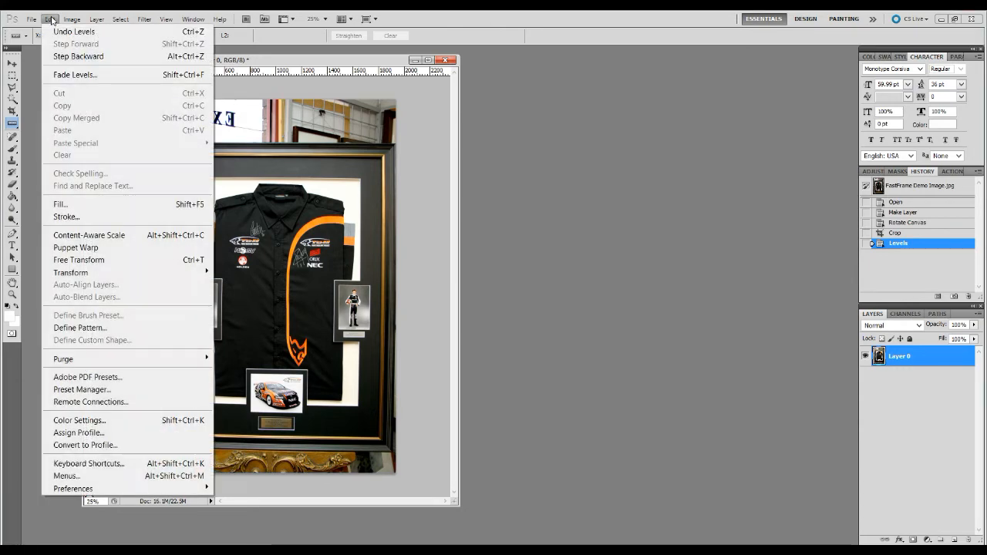
pyautogui.moveTo(106, 273)
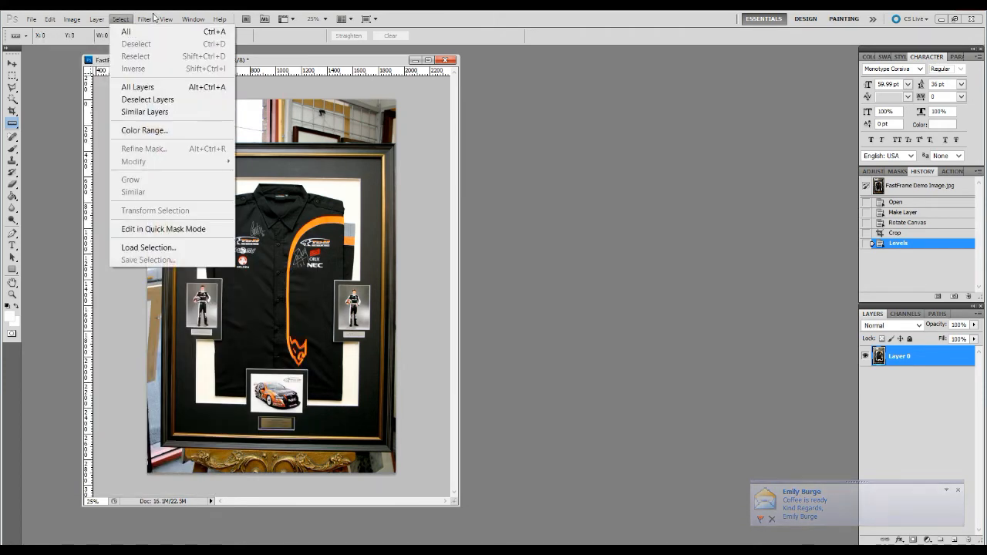
pyautogui.moveTo(164, 19)
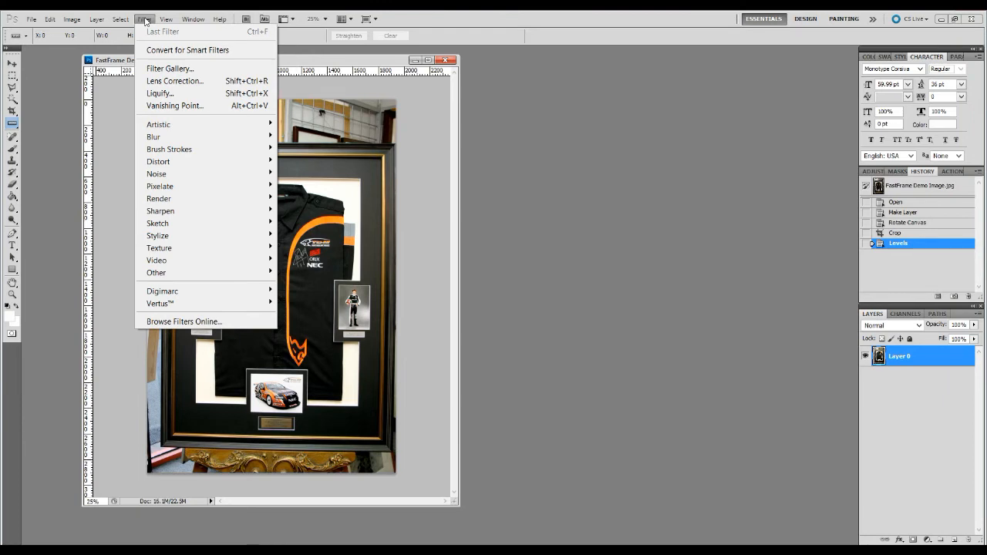
pyautogui.click(160, 83)
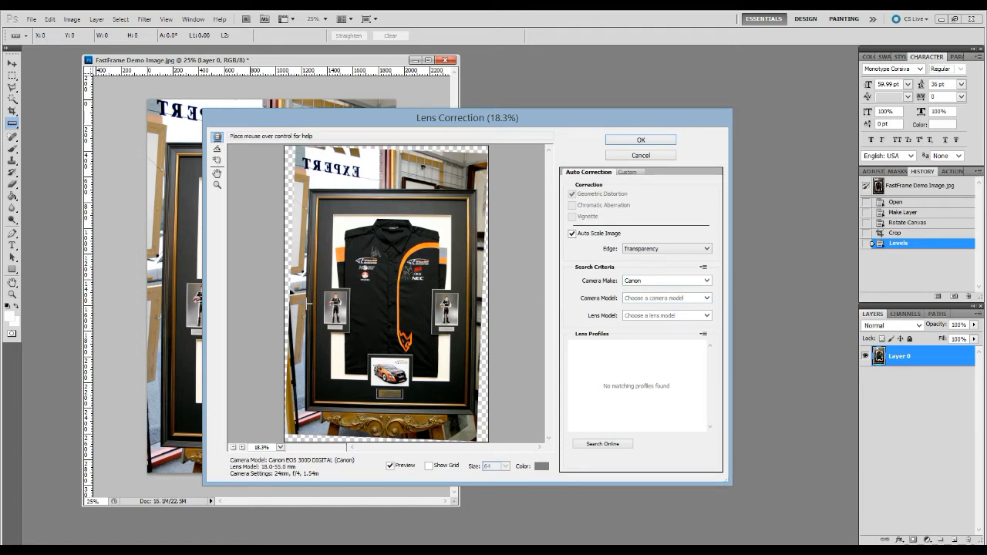
pyautogui.moveTo(304, 304); pyautogui.dragTo(309, 303)
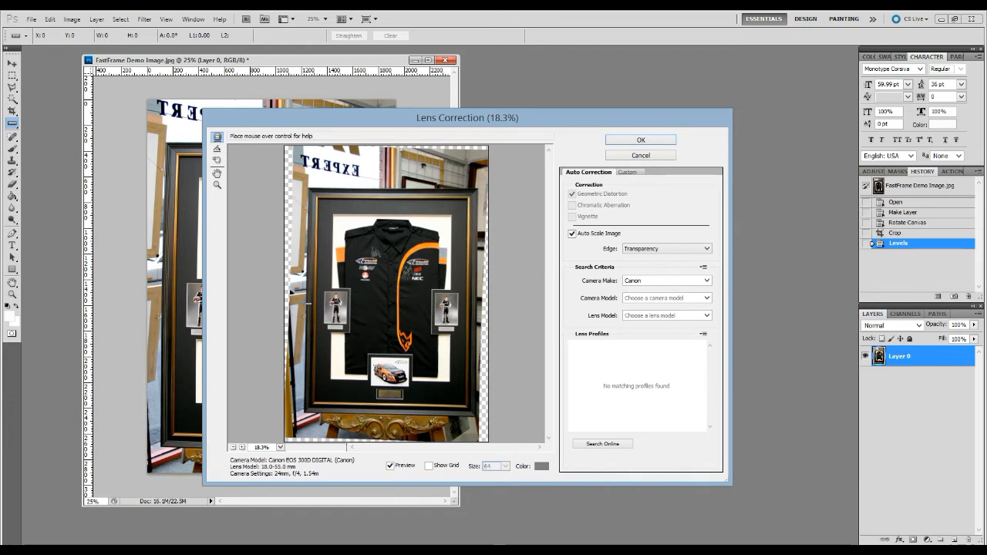
pyautogui.moveTo(308, 303); pyautogui.dragTo(309, 304)
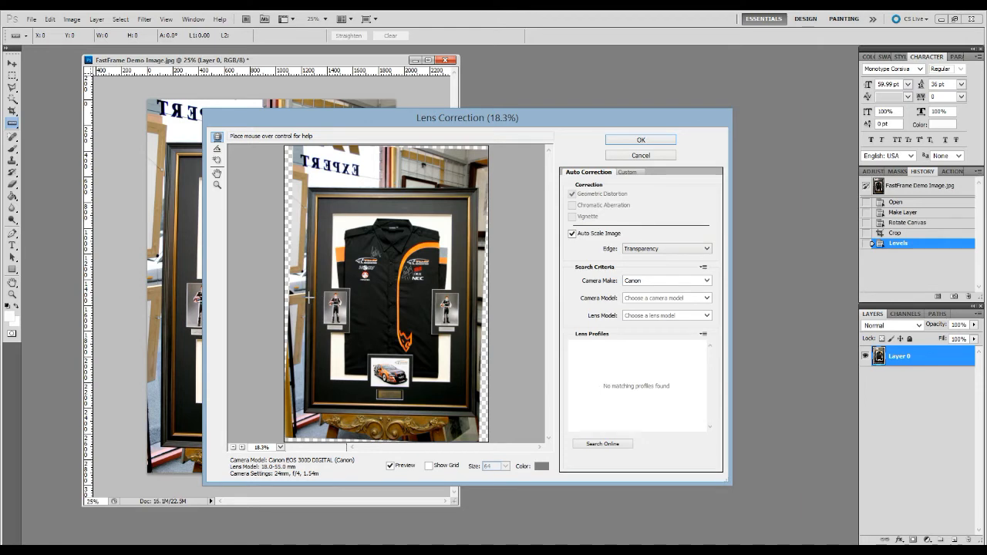
pyautogui.click(648, 142)
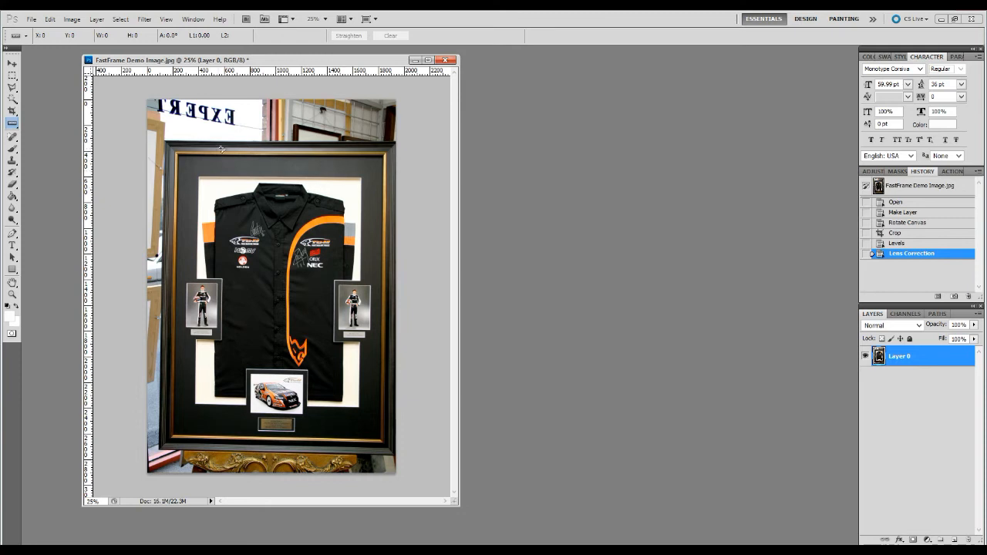
# - Select the whole picture frame with the Polygonal Lasso, tracing its four outer corners
pyautogui.click(13, 89)
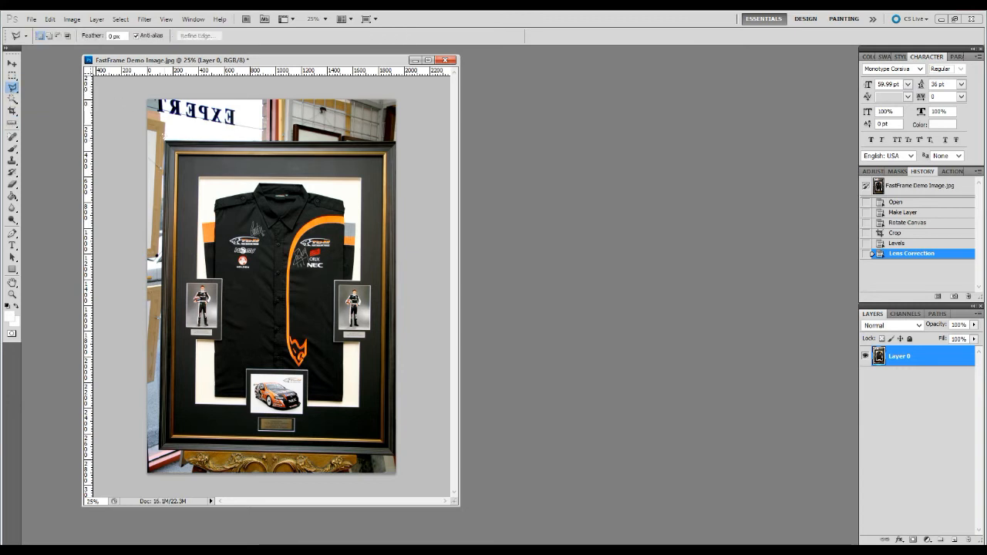
pyautogui.click(165, 137)
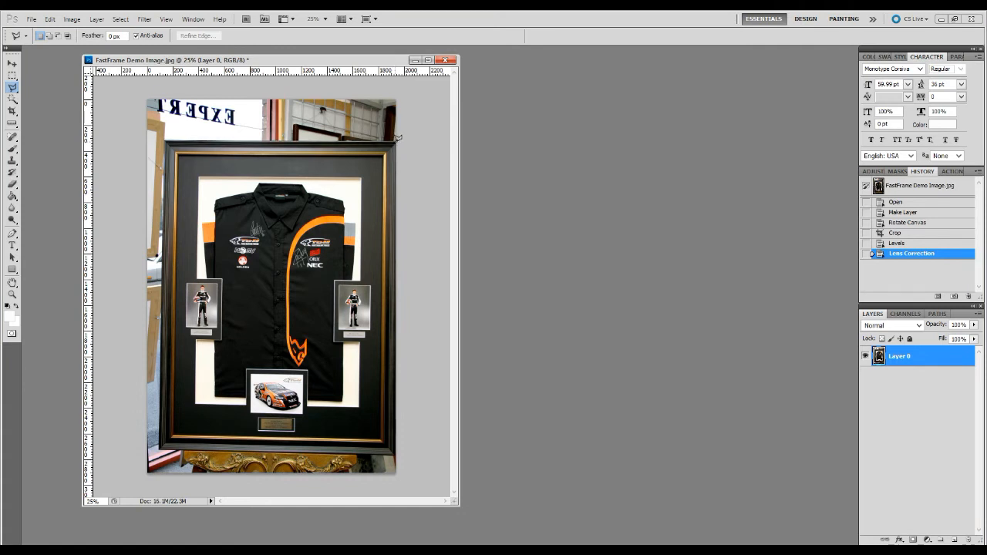
pyautogui.click(397, 139)
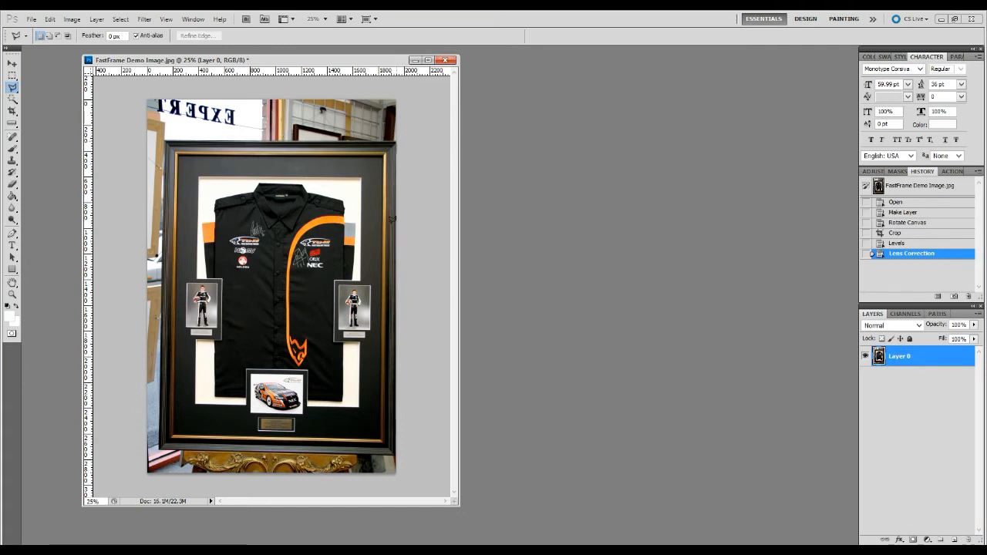
pyautogui.click(396, 450)
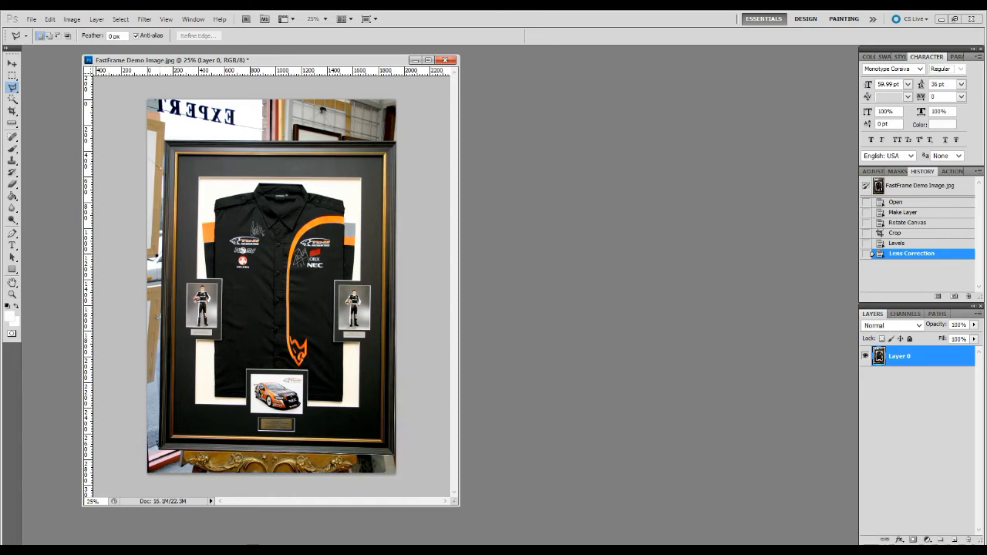
pyautogui.click(159, 449)
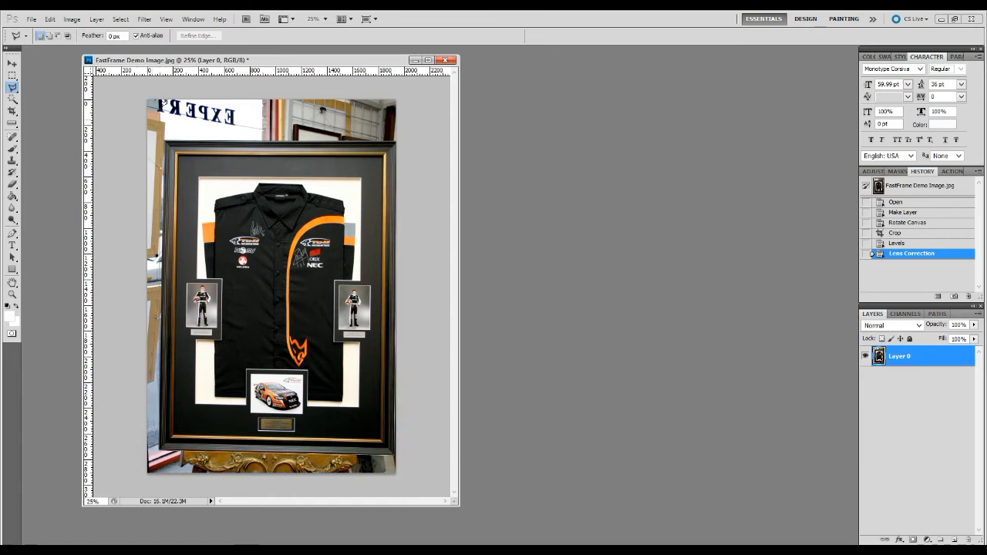
pyautogui.click(164, 137)
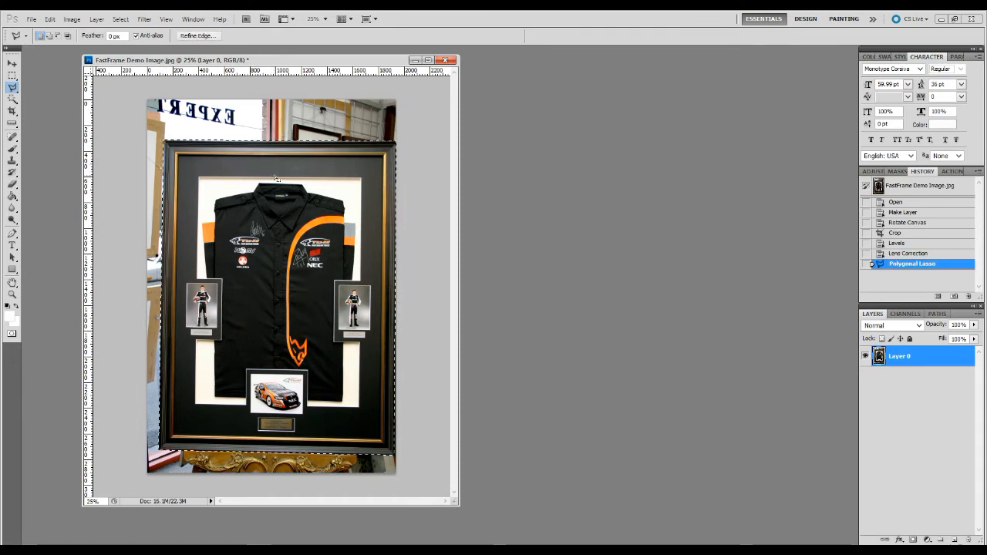
# - Cut the selected frame onto its own new layer, and toggle both layers' visibility to check the separation
pyautogui.click(97, 19)
pyautogui.moveTo(109, 38)
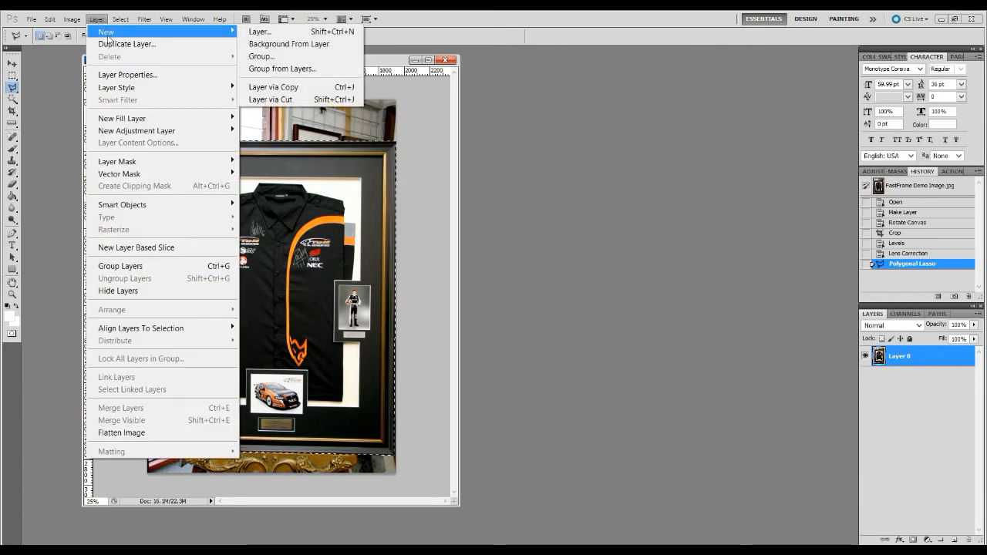
pyautogui.click(303, 100)
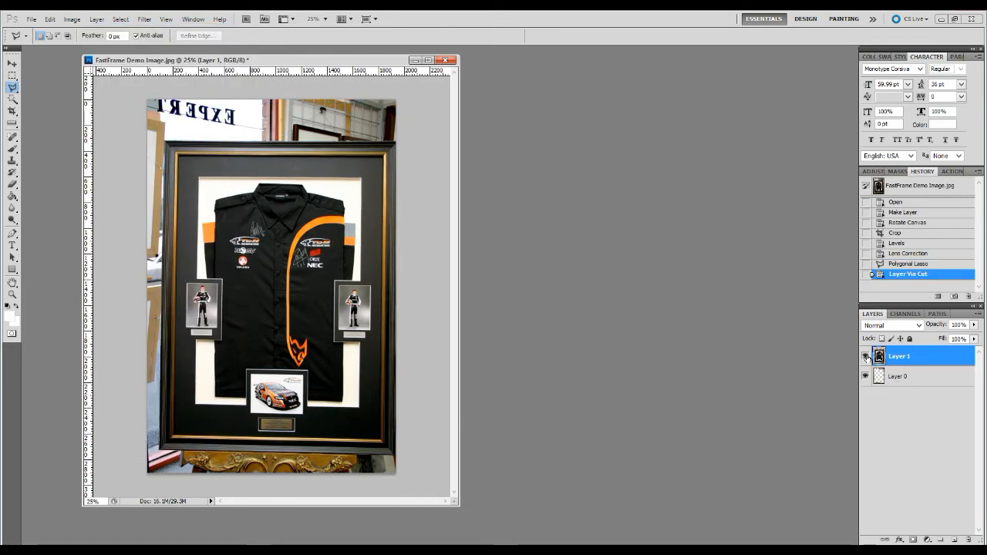
pyautogui.click(866, 376)
pyautogui.click(866, 376)
pyautogui.click(865, 356)
pyautogui.click(865, 356)
# - Delete Layer 0, which holds the leftover shop background around the frame
pyautogui.click(924, 378)
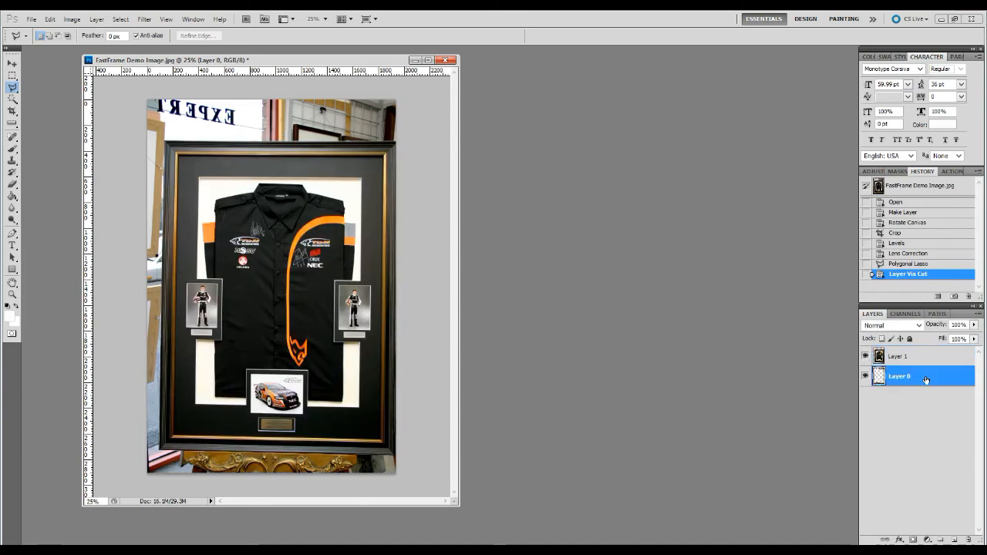
pyautogui.rightClick(925, 380)
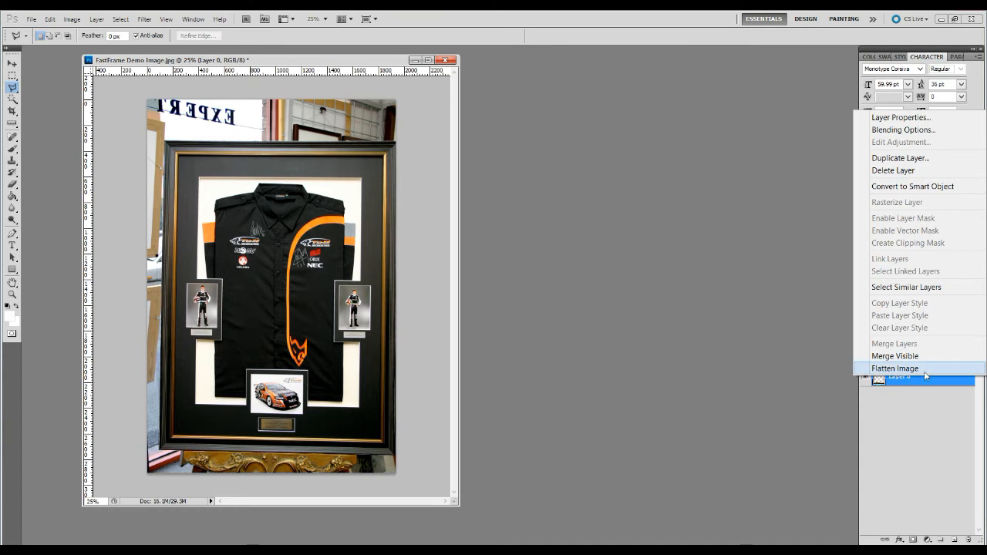
pyautogui.click(909, 171)
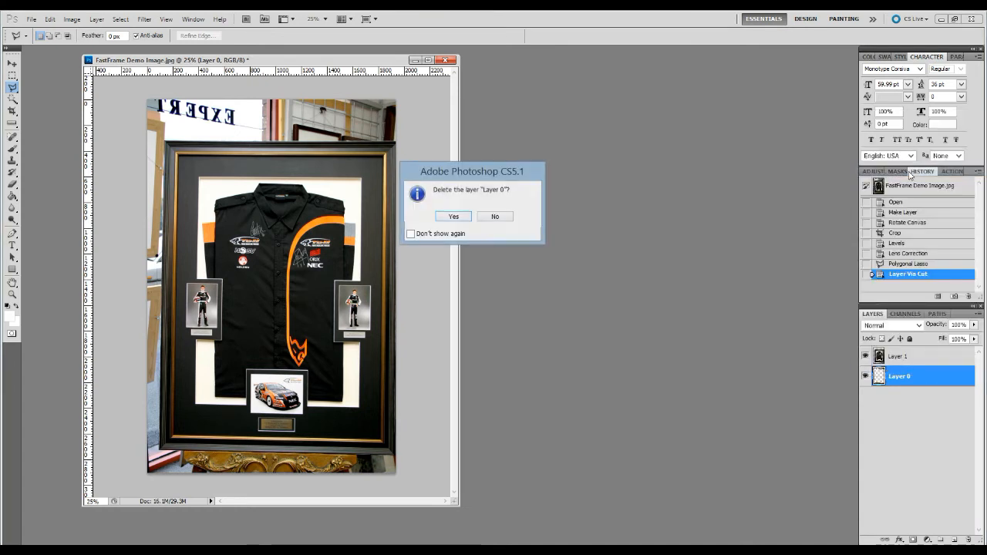
pyautogui.click(453, 217)
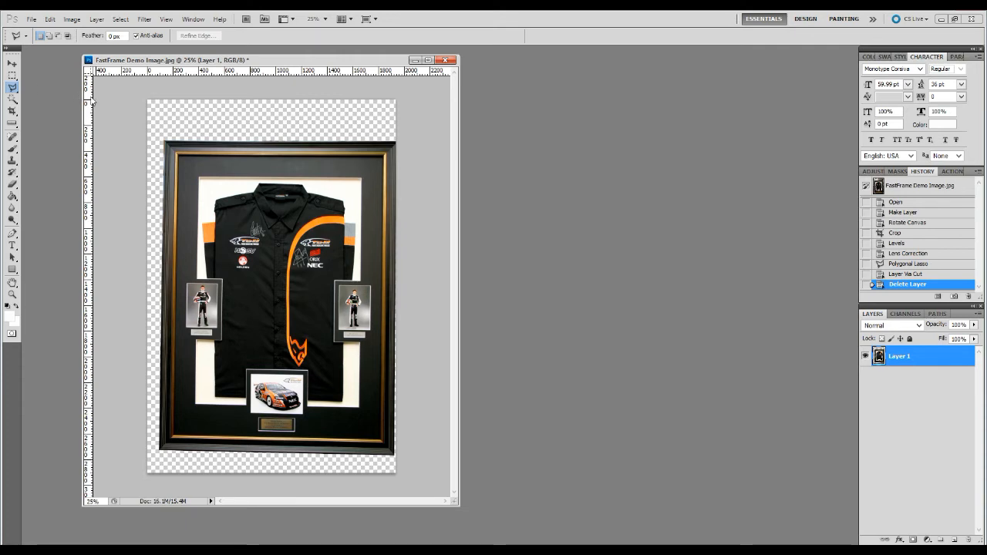
# - Rotate the frame layer about 0.65° counterclockwise so it sits level, shifting it slightly to the left
pyautogui.click(47, 20)
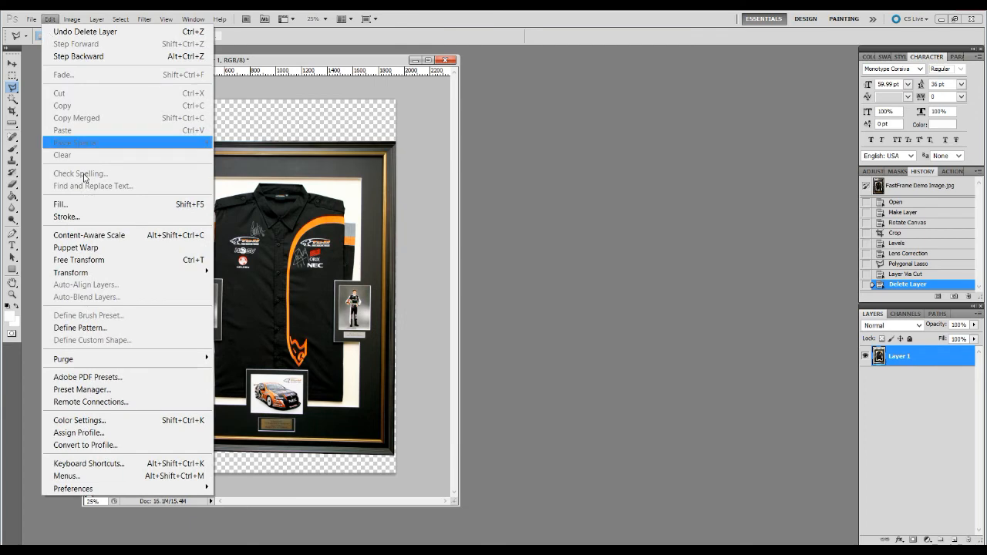
pyautogui.moveTo(94, 273)
pyautogui.click(261, 301)
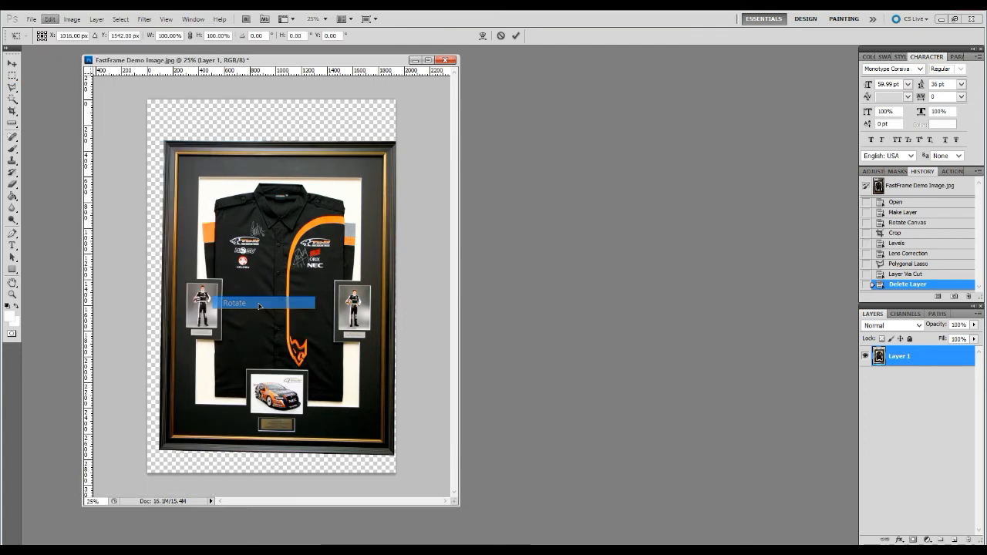
pyautogui.moveTo(396, 147)
pyautogui.mouseDown()
pyautogui.moveTo(404, 164)
pyautogui.moveTo(393, 143)
pyautogui.mouseUp()
pyautogui.moveTo(353, 178); pyautogui.dragTo(349, 177)
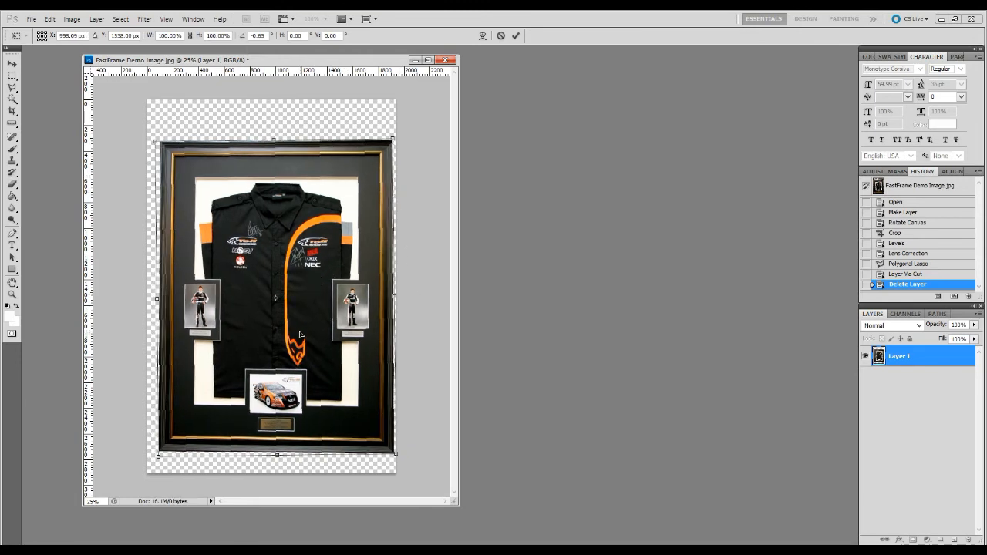
pyautogui.press('Return')
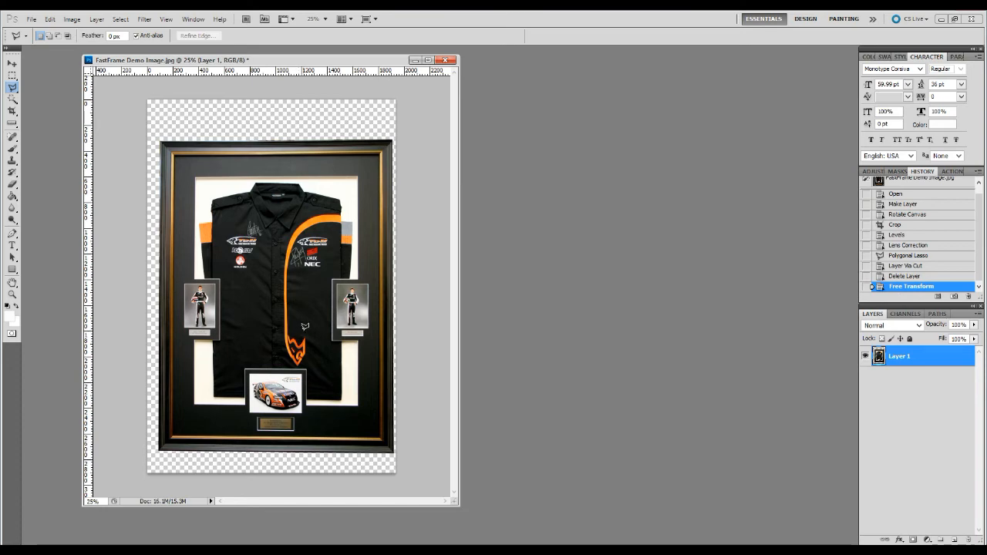
# - Distort the frame layer, pulling its top-left, bottom-left and top-right corners slightly outward to square it up
pyautogui.click(49, 19)
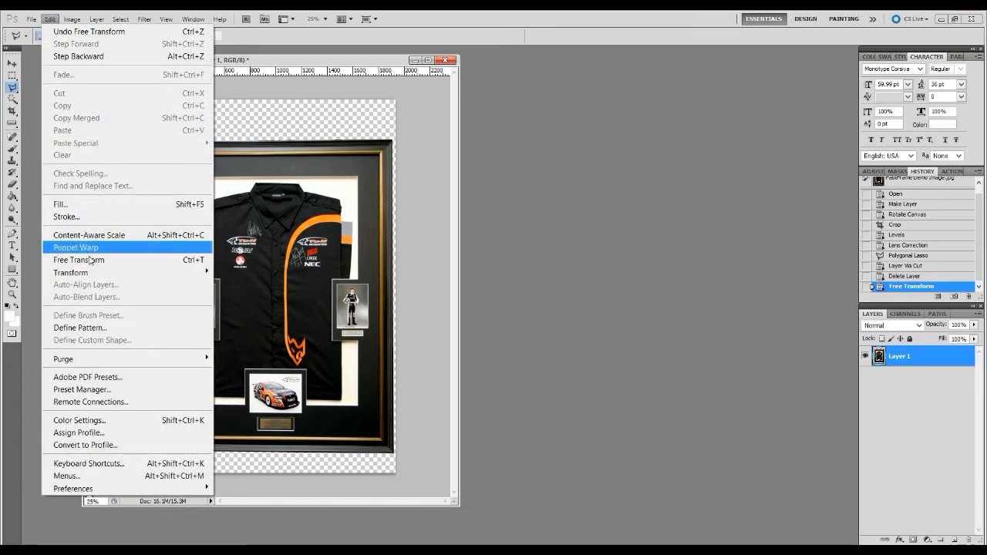
pyautogui.moveTo(85, 272)
pyautogui.click(250, 330)
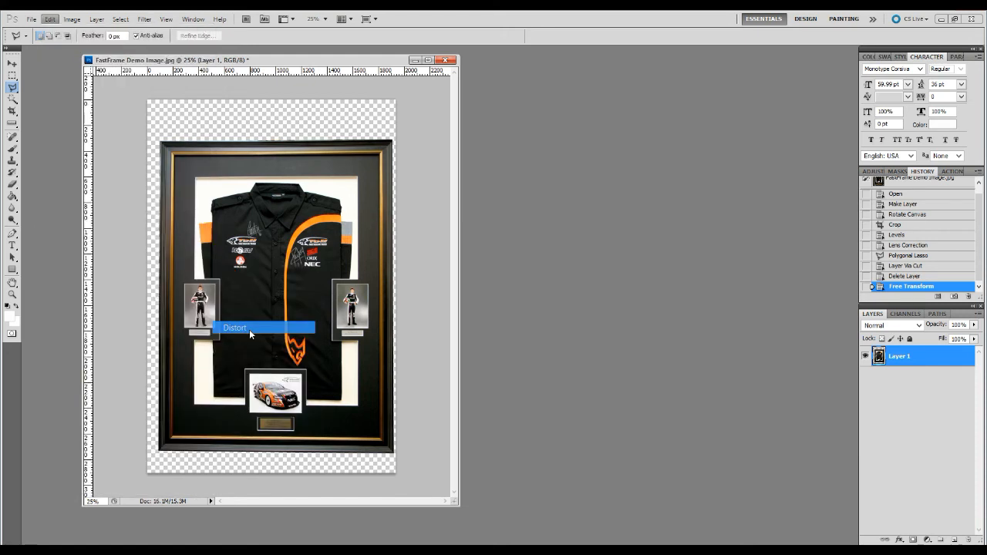
pyautogui.moveTo(159, 140); pyautogui.dragTo(156, 138)
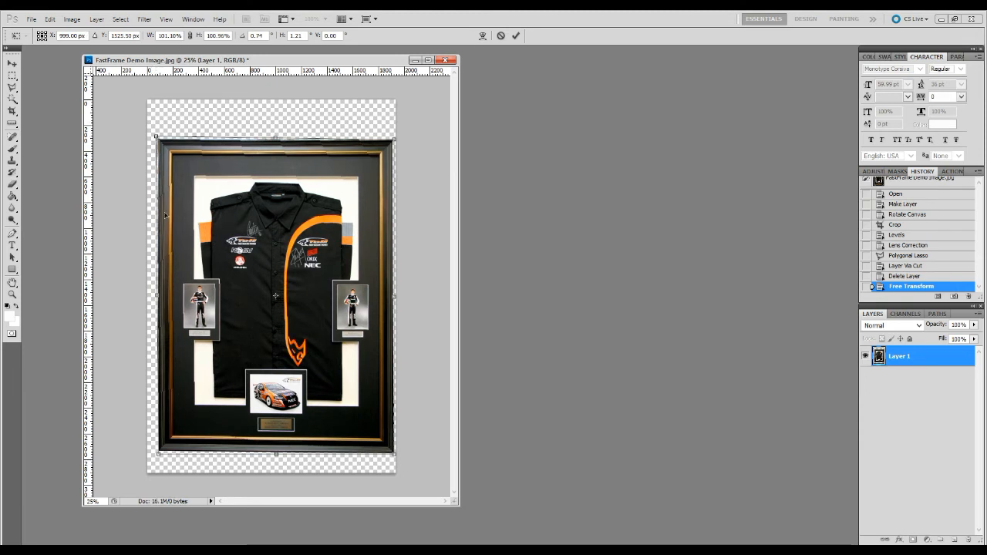
pyautogui.moveTo(158, 454); pyautogui.dragTo(157, 458)
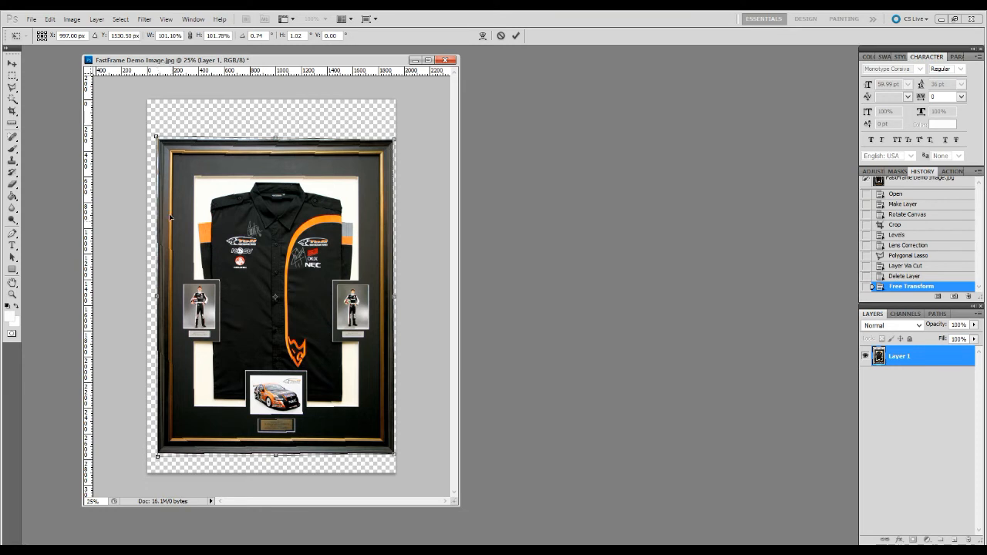
pyautogui.moveTo(396, 142); pyautogui.dragTo(397, 139)
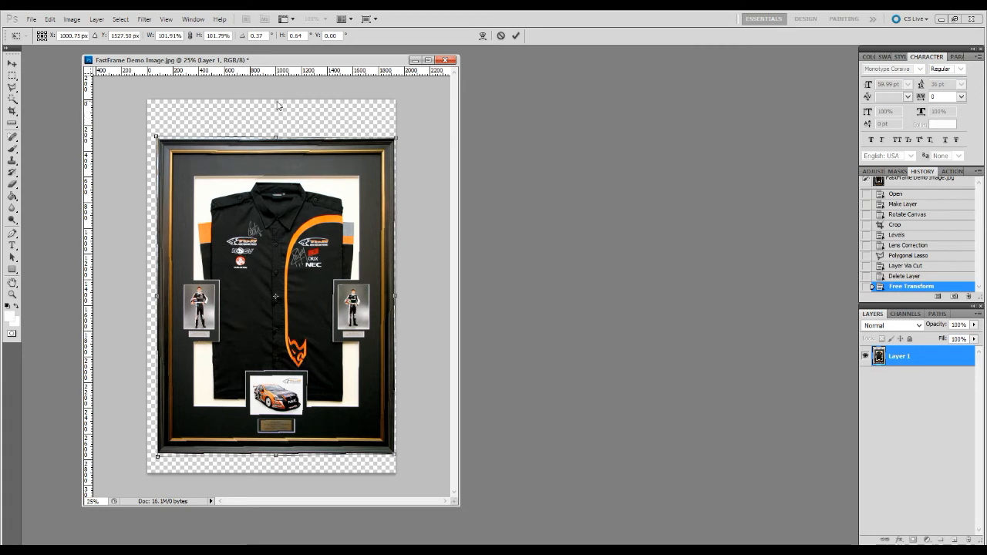
pyautogui.press('Return')
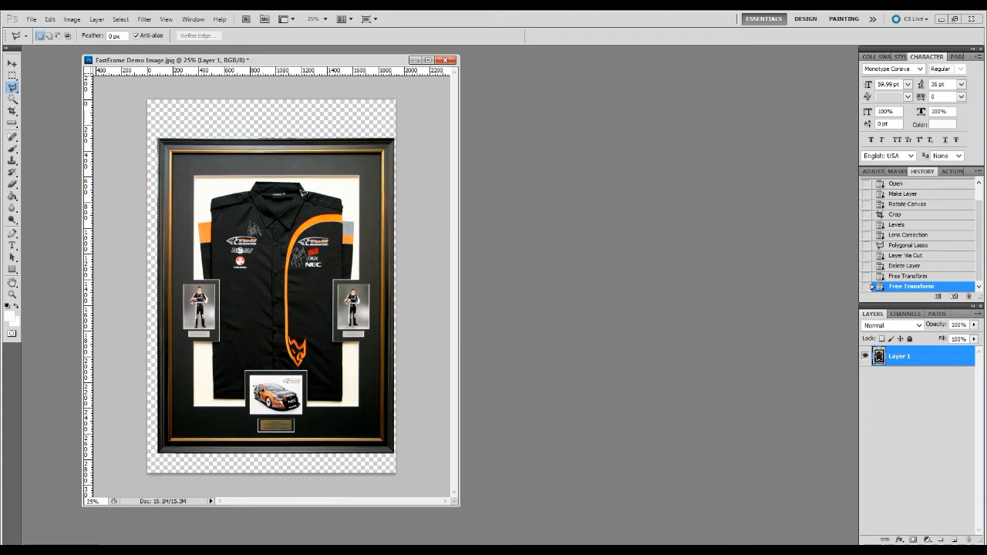
pyautogui.scroll(-1, 327, 201)
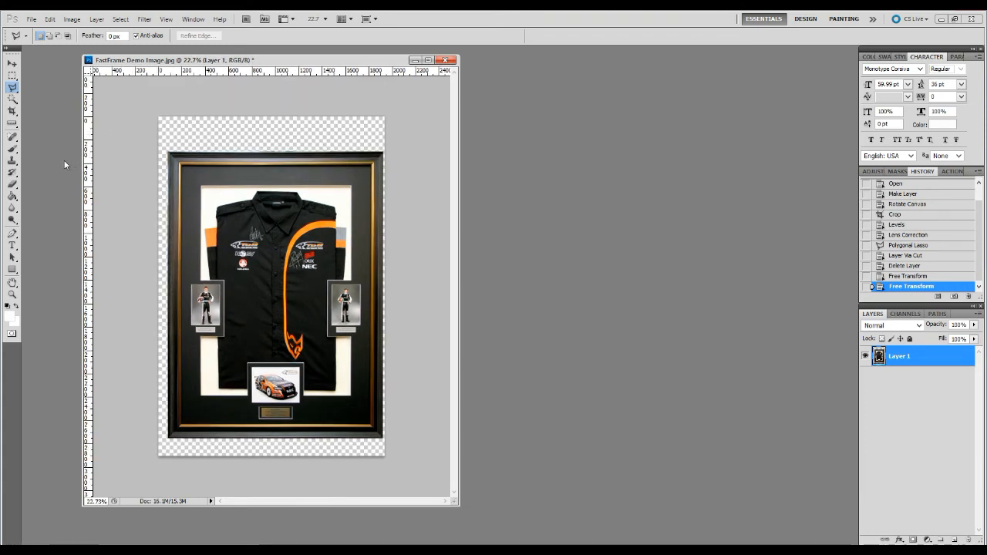
pyautogui.click(12, 111)
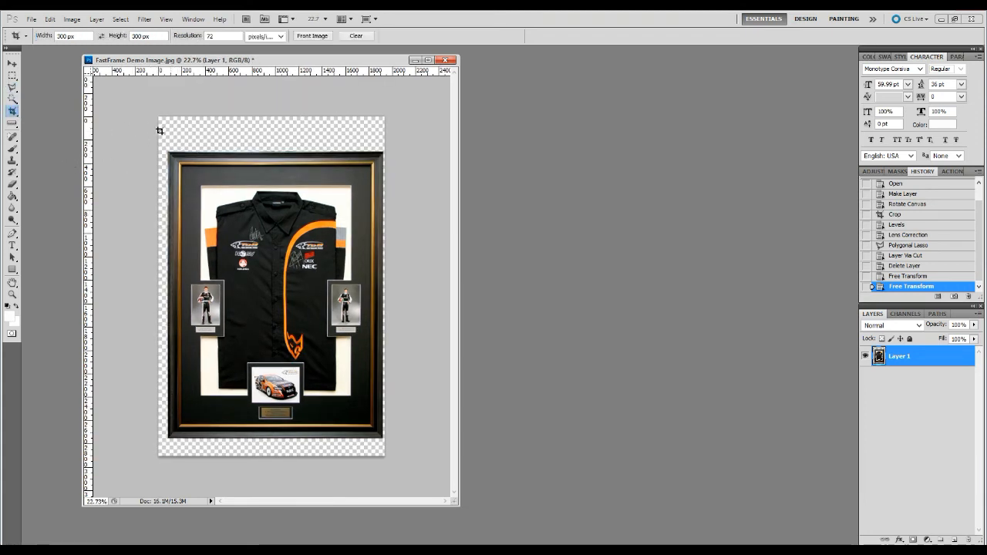
pyautogui.moveTo(146, 114); pyautogui.dragTo(193, 152)
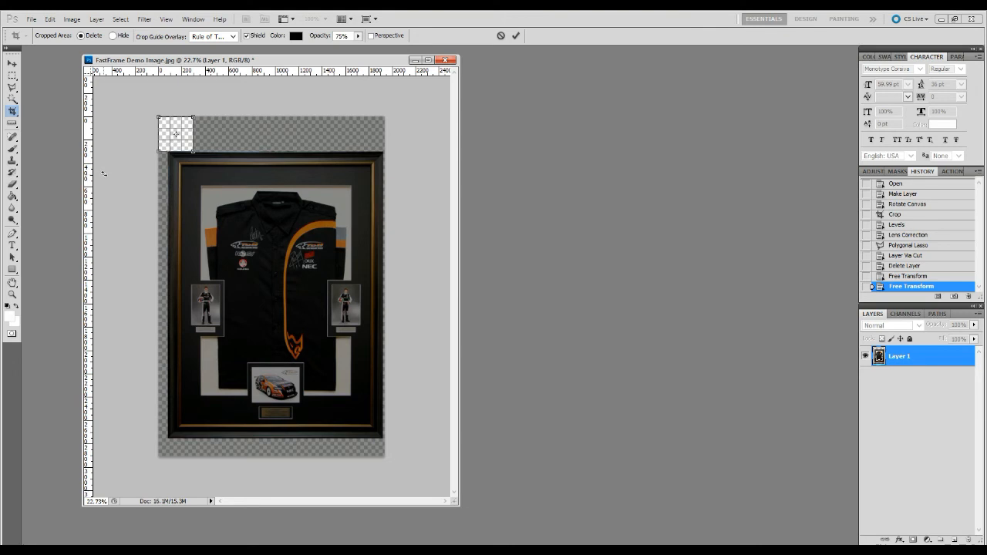
pyautogui.click(13, 111)
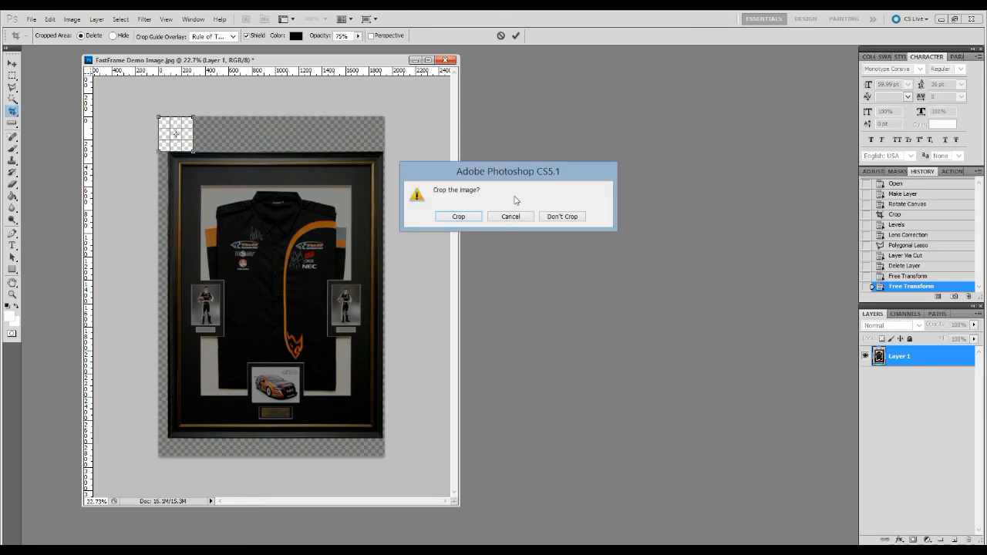
pyautogui.click(522, 219)
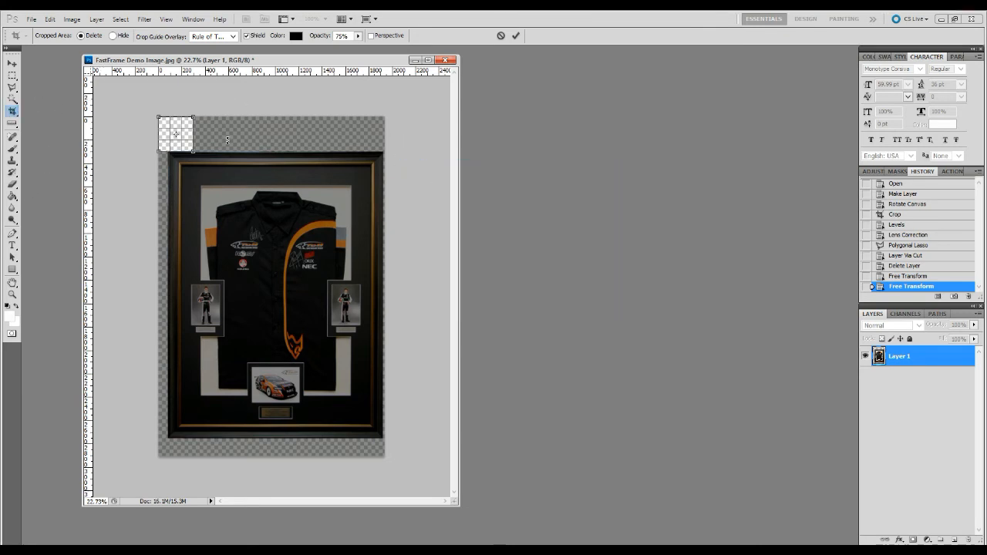
pyautogui.press('Escape')
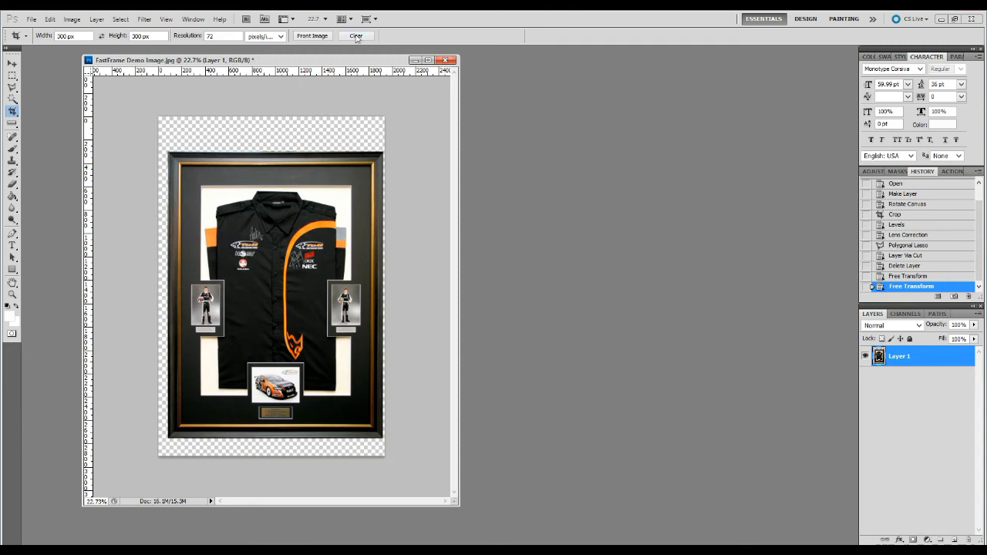
# - Clear the preset crop dimensions and crop with a boundary beyond all four sides of the image to enlarge the canvas
pyautogui.click(356, 36)
pyautogui.moveTo(158, 117); pyautogui.dragTo(419, 286)
pyautogui.moveTo(158, 286); pyautogui.dragTo(138, 286)
pyautogui.moveTo(280, 117); pyautogui.dragTo(279, 110)
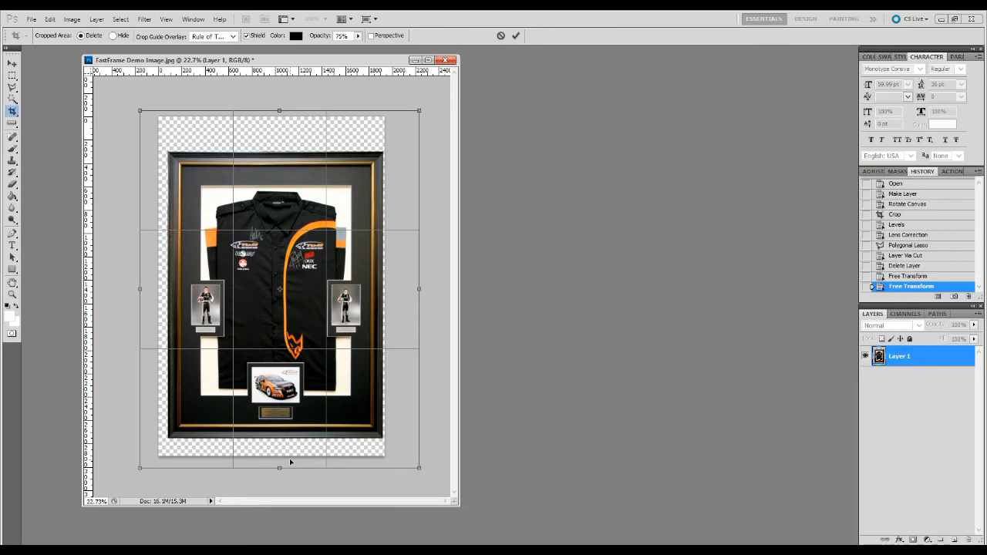
pyautogui.doubleClick(289, 459)
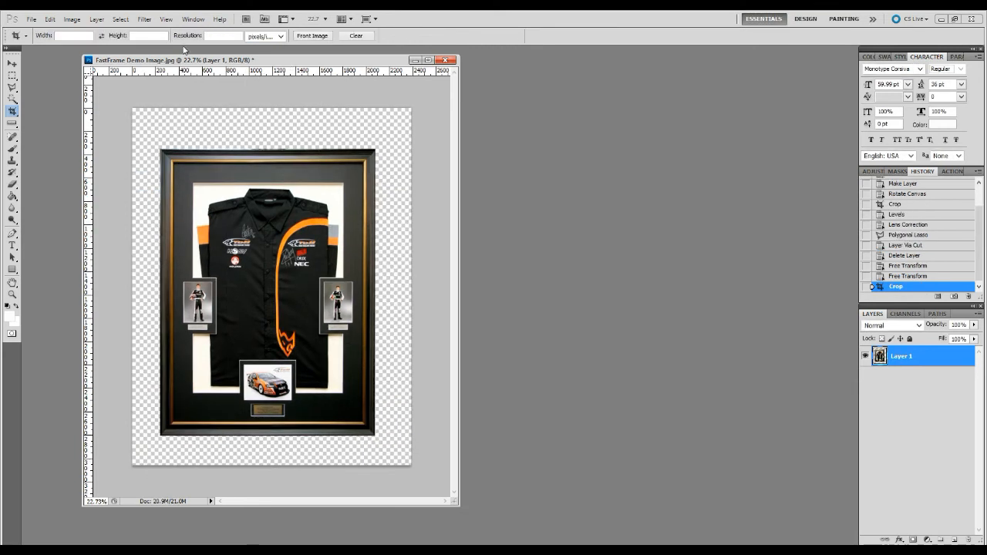
pyautogui.click(70, 20)
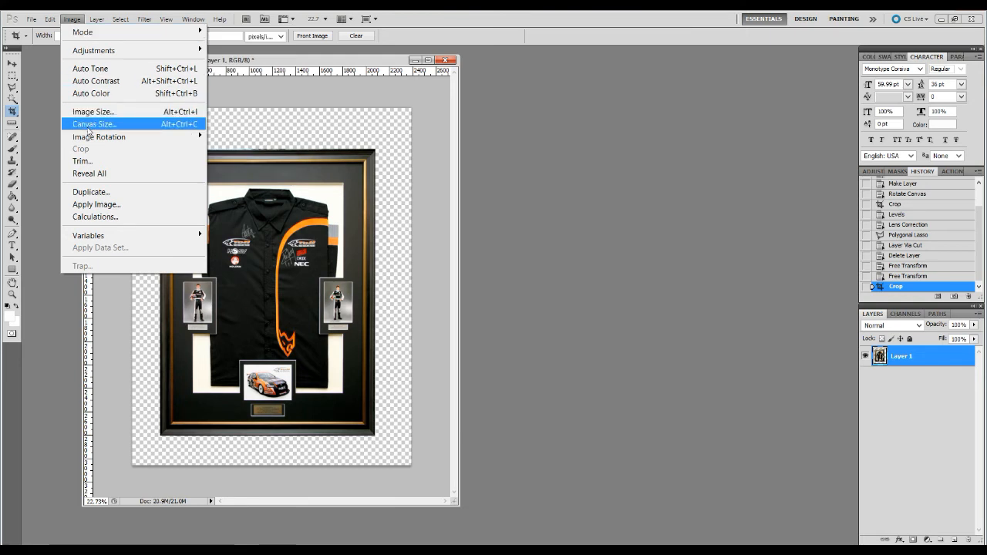
pyautogui.click(283, 60)
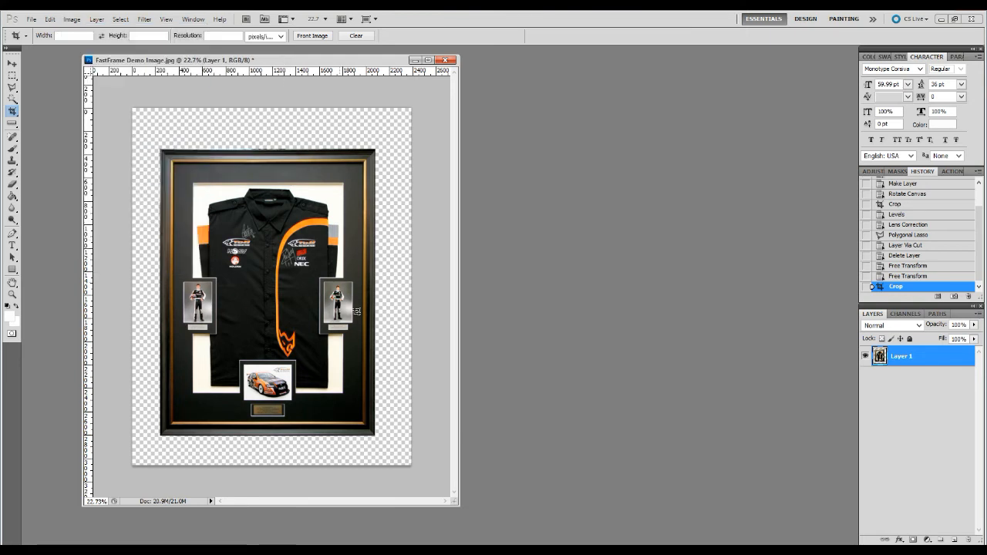
# - Move the frame slightly down and right to centre it on the enlarged canvas
pyautogui.click(11, 63)
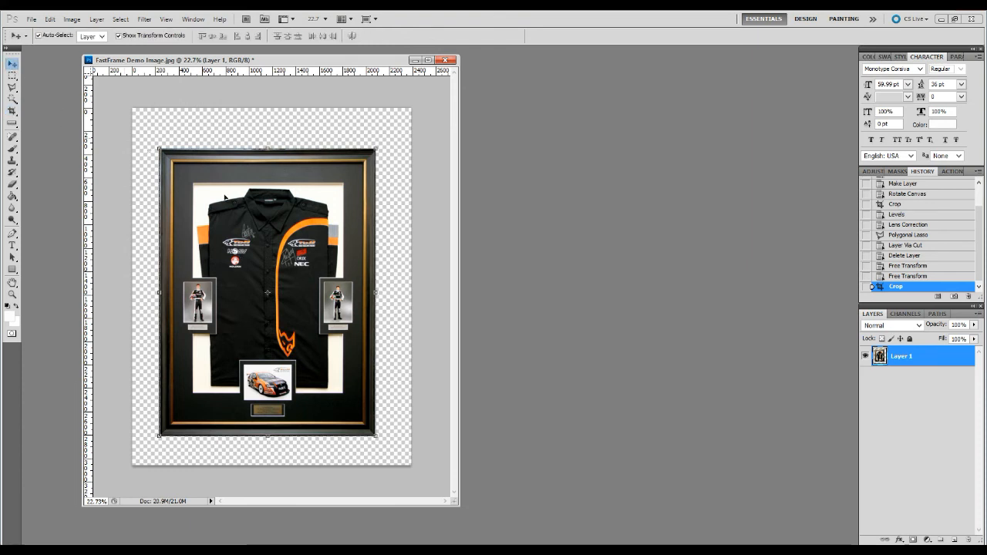
pyautogui.moveTo(246, 258)
pyautogui.mouseDown()
pyautogui.moveTo(252, 252)
pyautogui.moveTo(250, 262)
pyautogui.mouseUp()
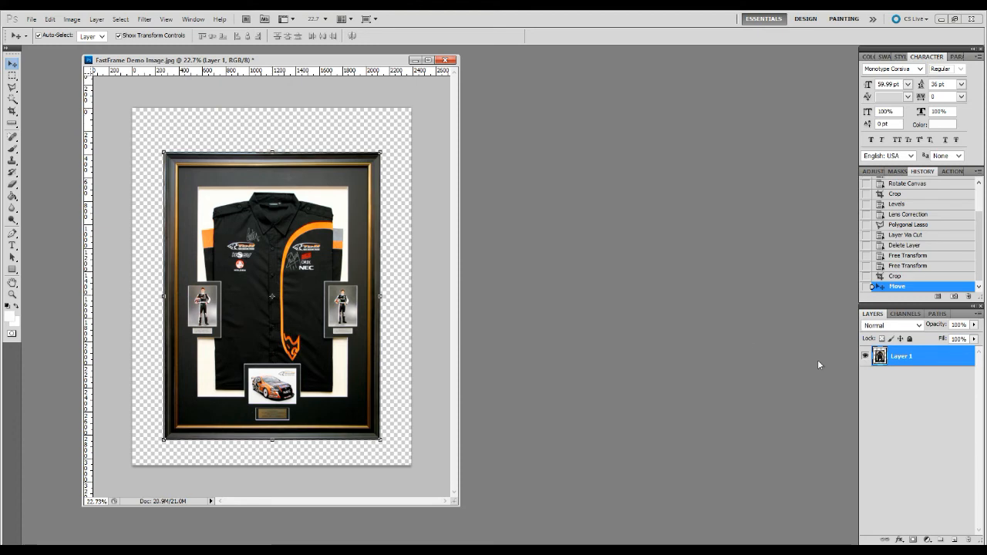
# - Create a new layer with the default settings and place it beneath the frame layer
pyautogui.click(96, 19)
pyautogui.moveTo(104, 34)
pyautogui.click(269, 32)
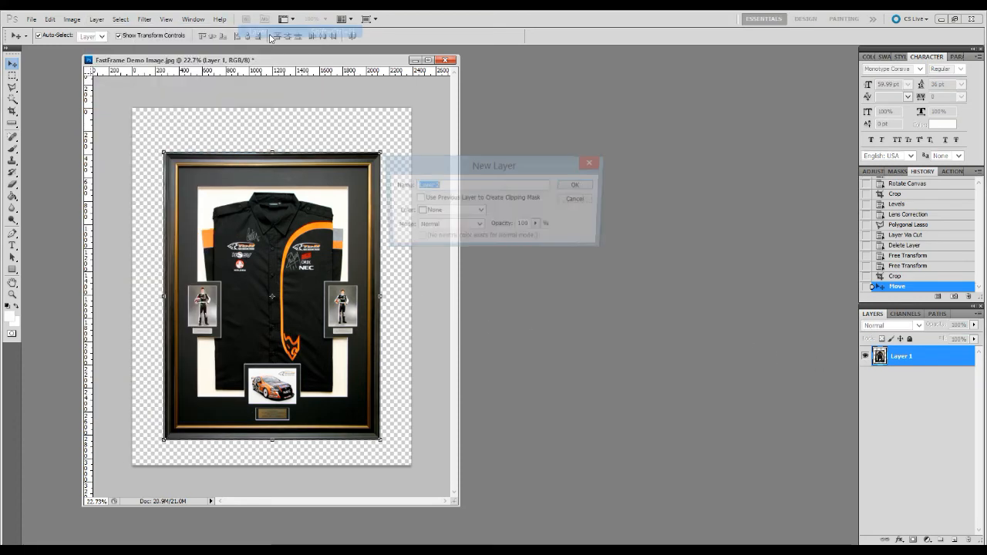
pyautogui.click(575, 190)
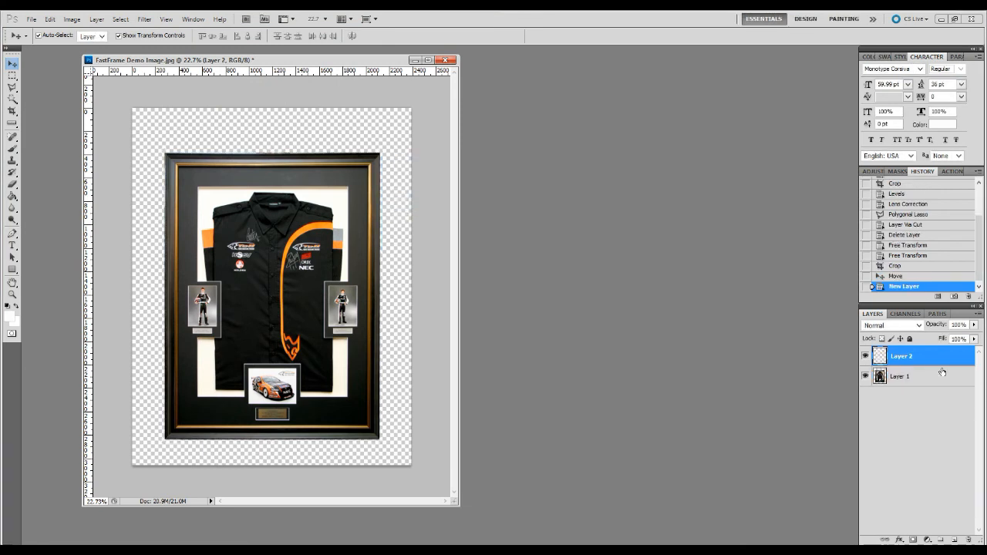
pyautogui.moveTo(930, 363); pyautogui.dragTo(918, 386)
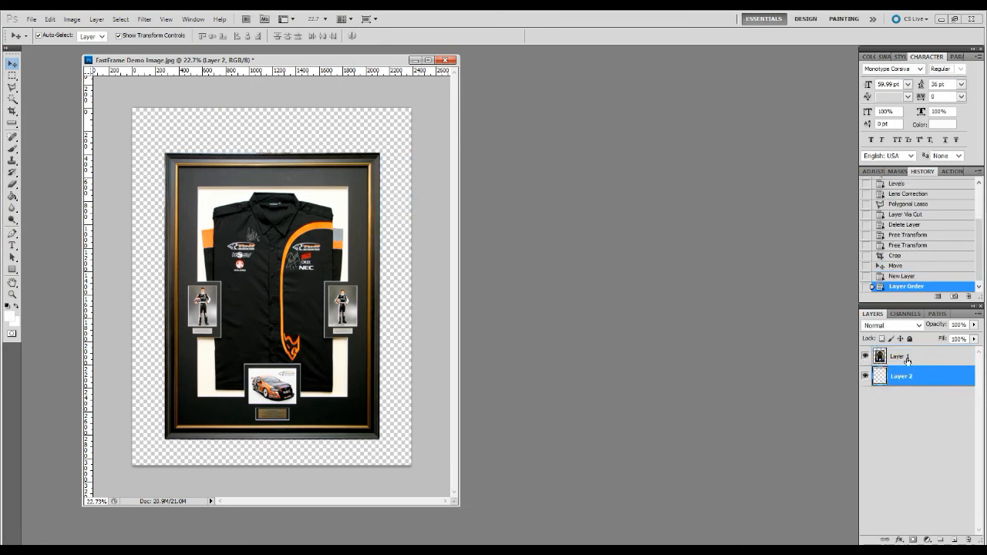
# - Choose the Orange, Yellow, Orange preset for the Gradient tool and open it in the Gradient Editor
pyautogui.click(12, 198)
pyautogui.click(42, 195)
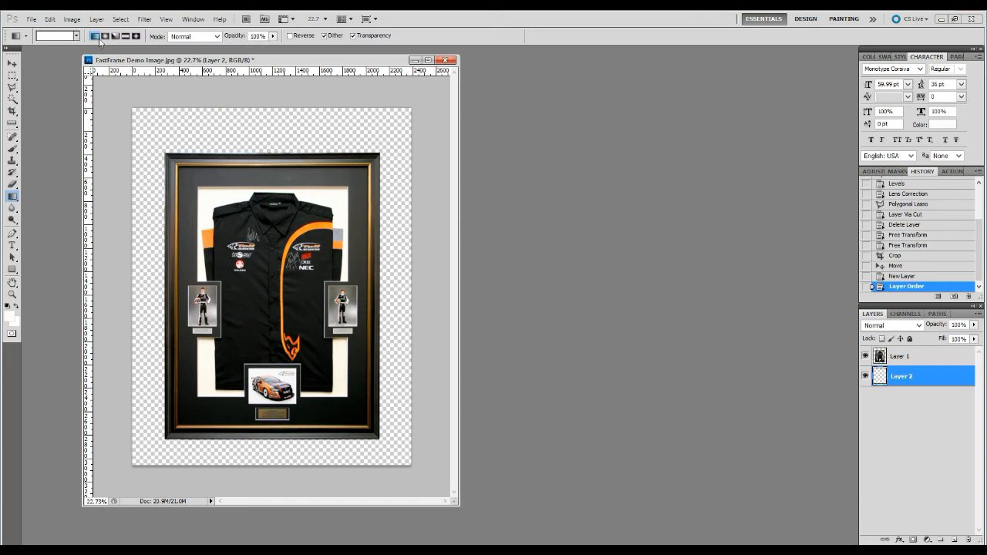
pyautogui.click(77, 37)
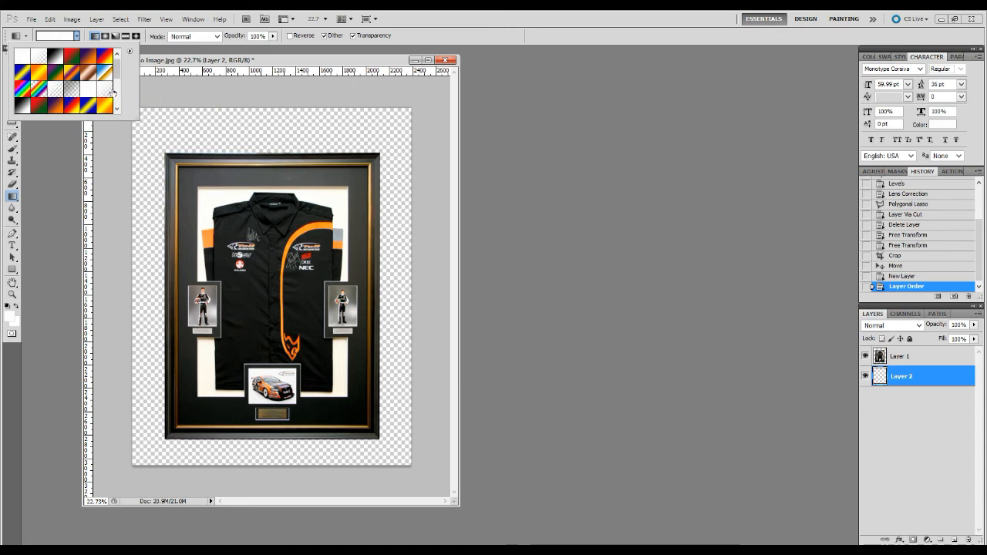
pyautogui.click(107, 108)
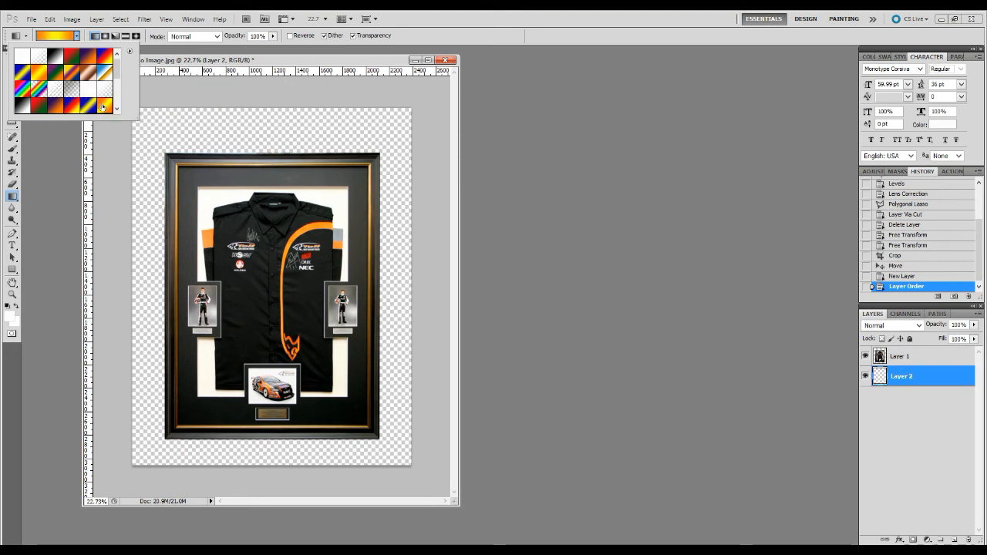
pyautogui.doubleClick(106, 108)
pyautogui.click(55, 35)
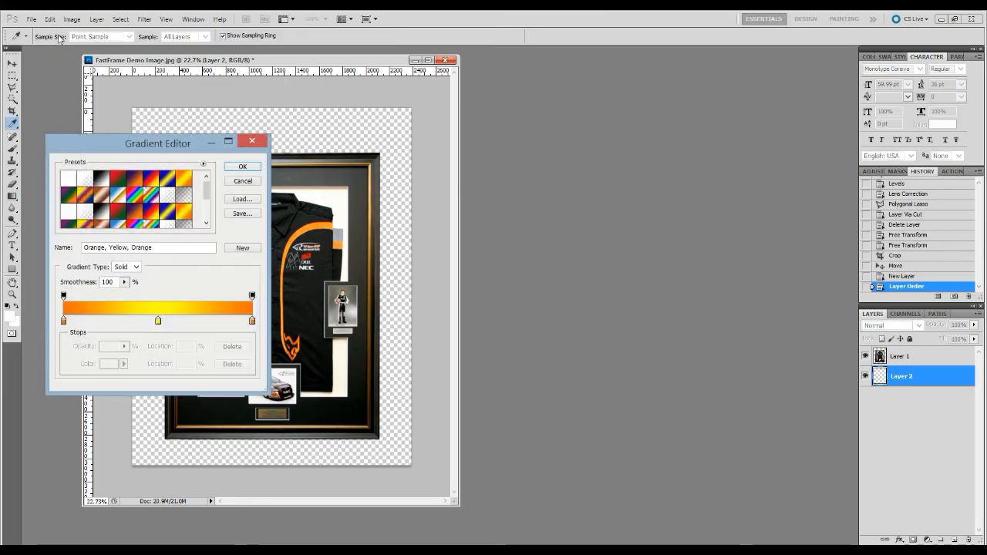
pyautogui.moveTo(153, 146); pyautogui.dragTo(156, 86)
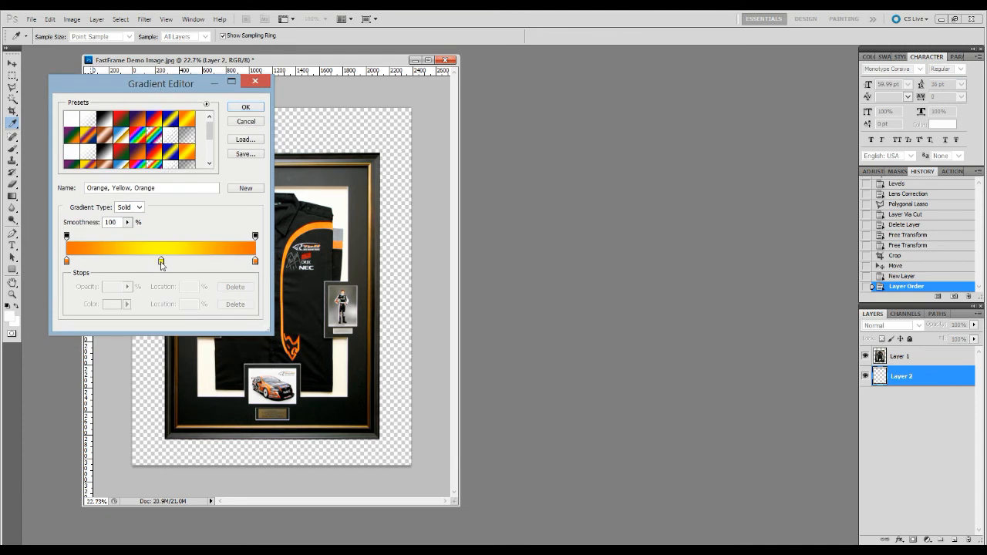
# - Set the gradient's middle color stop to the cream #fef9ea sampled from the mat around the shirt
pyautogui.click(162, 262)
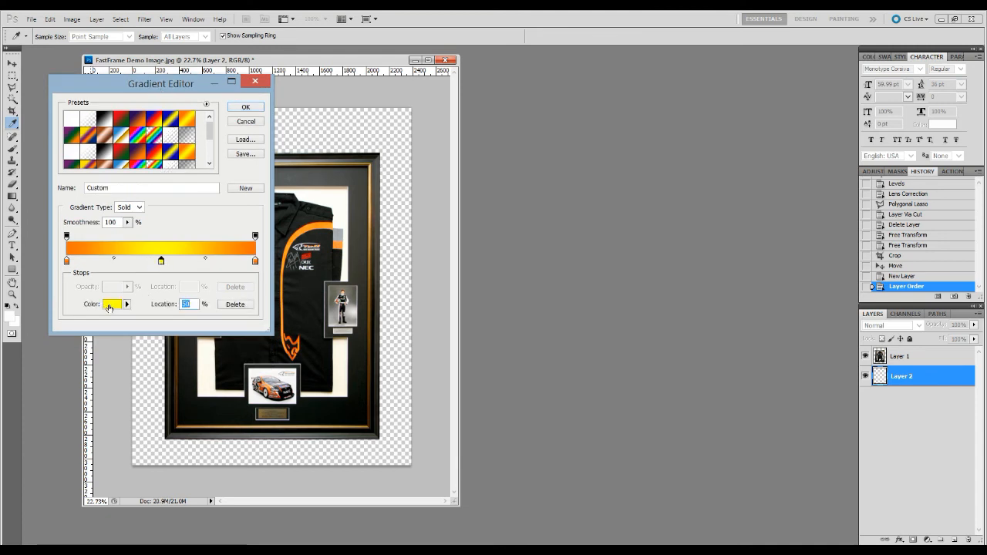
pyautogui.click(109, 307)
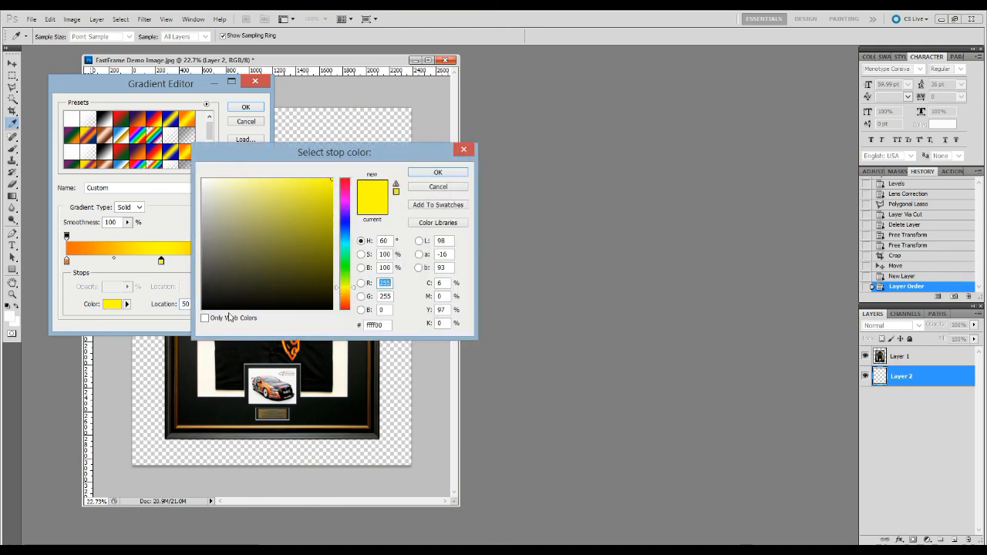
pyautogui.click(208, 375)
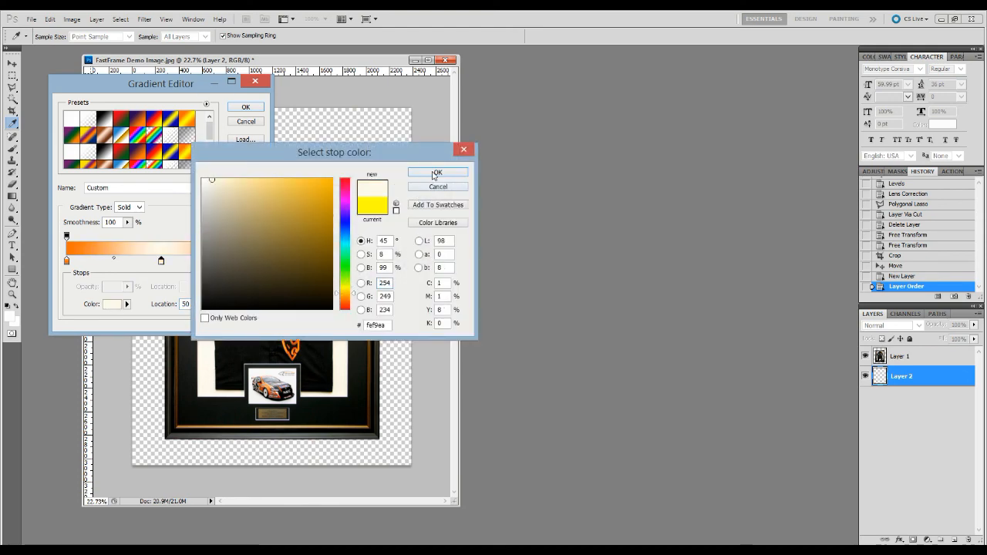
pyautogui.click(436, 172)
# - Set the gradient's end color stop at 100% to the near-black #0a0909 sampled from the shirt
pyautogui.click(255, 262)
pyautogui.click(111, 305)
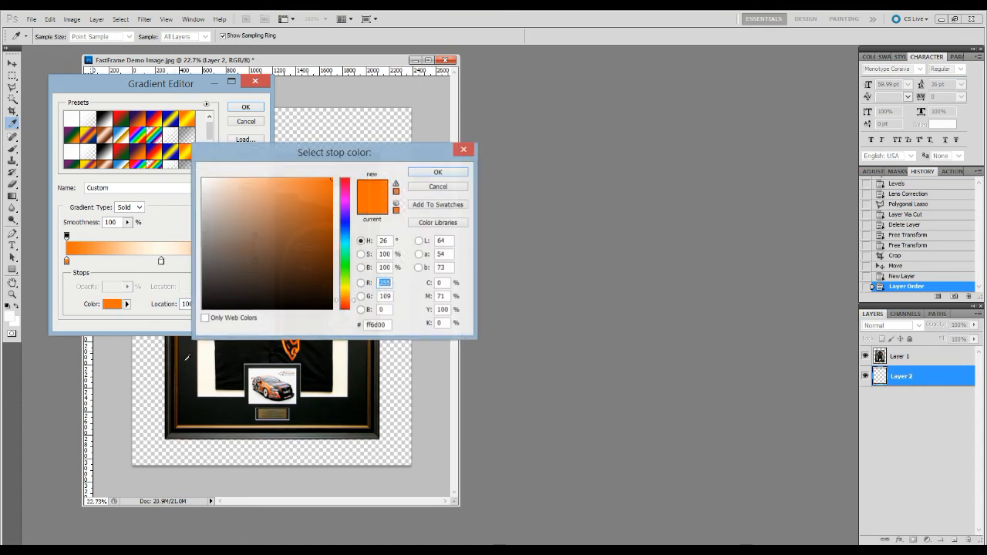
pyautogui.click(227, 373)
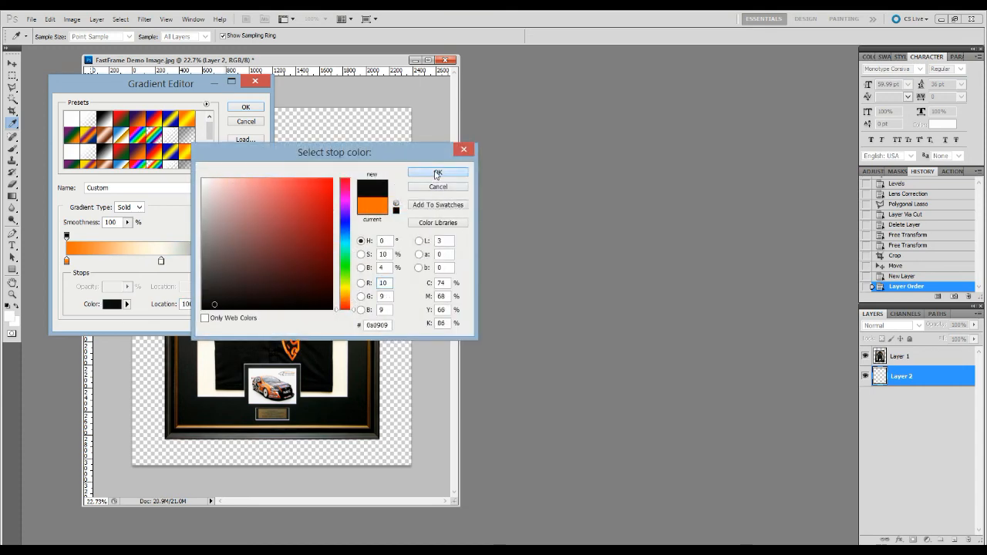
pyautogui.click(437, 172)
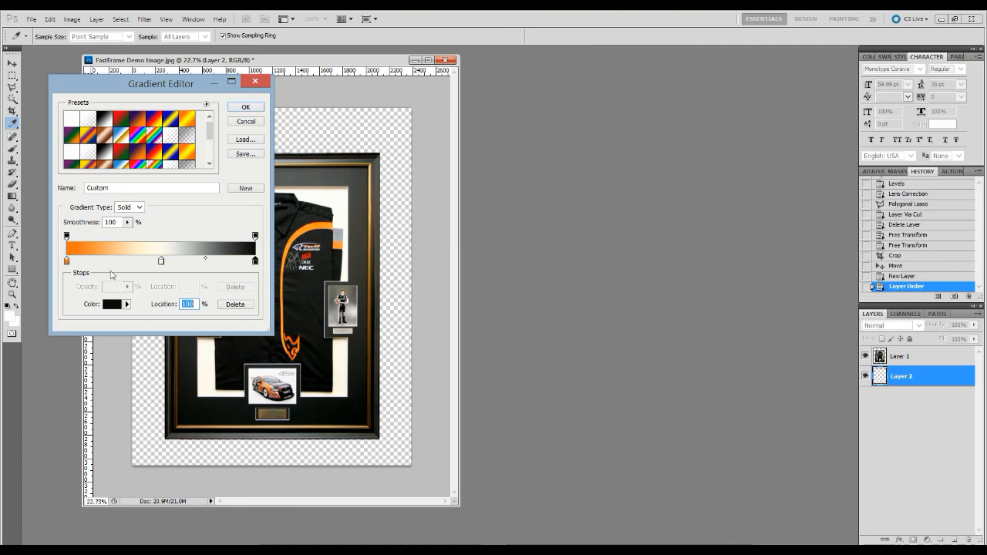
# - Set the gradient's starting color stop at 0% to the dark #191a15 sampled from the black mat inside the frame
pyautogui.click(67, 261)
pyautogui.click(112, 304)
pyautogui.click(355, 373)
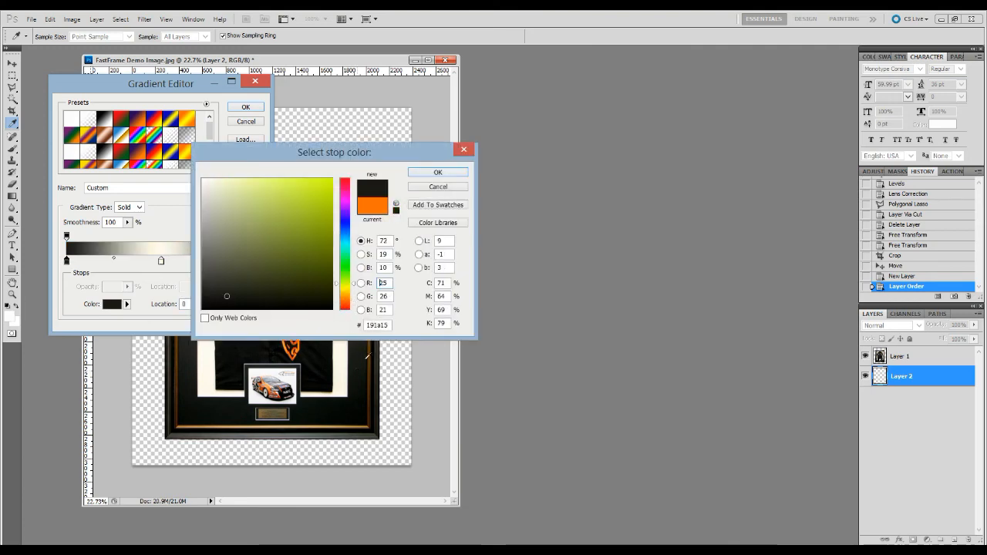
pyautogui.click(438, 172)
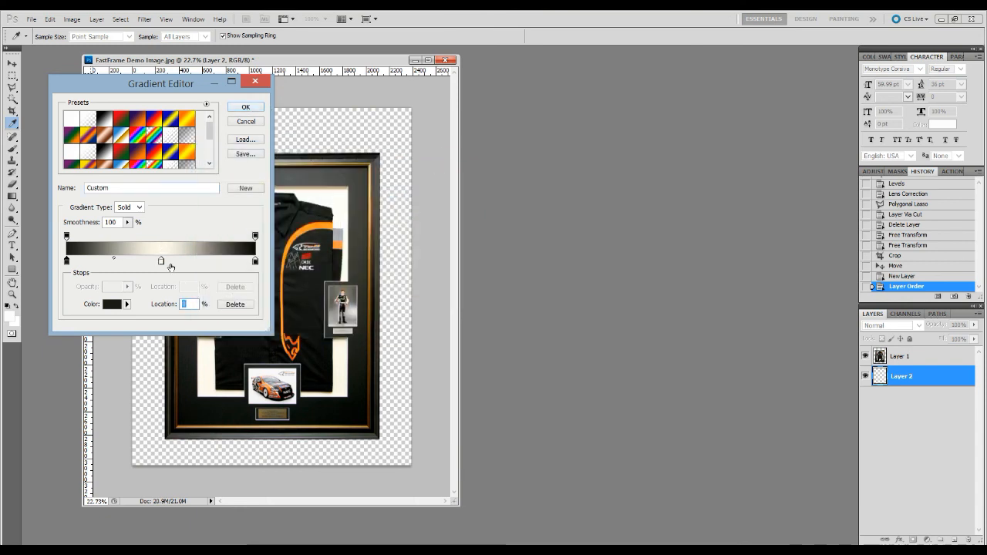
# - Accept the custom gradient and draw it as a linear gradient diagonally from the canvas's upper-left to lower-right corner on Layer 2
pyautogui.click(255, 107)
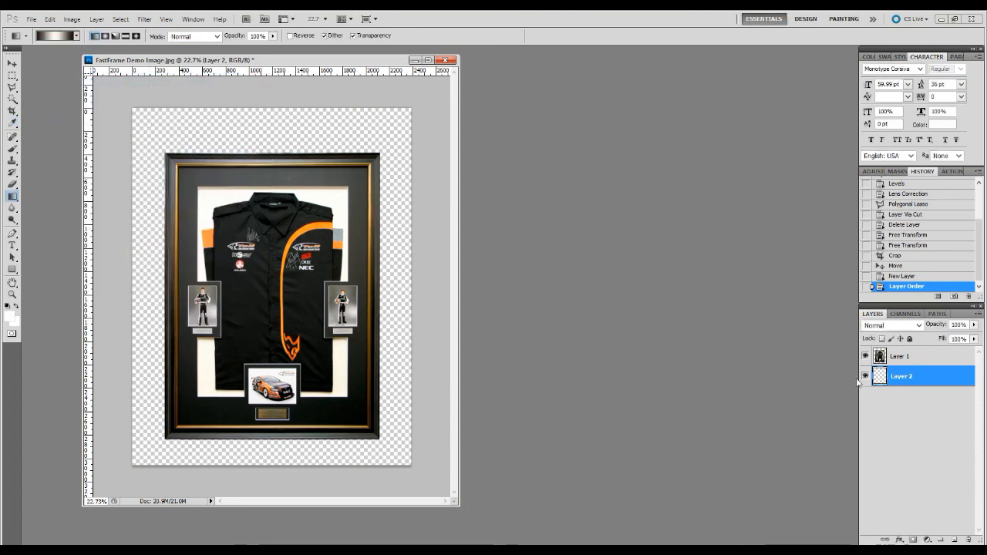
pyautogui.moveTo(156, 131); pyautogui.dragTo(391, 448)
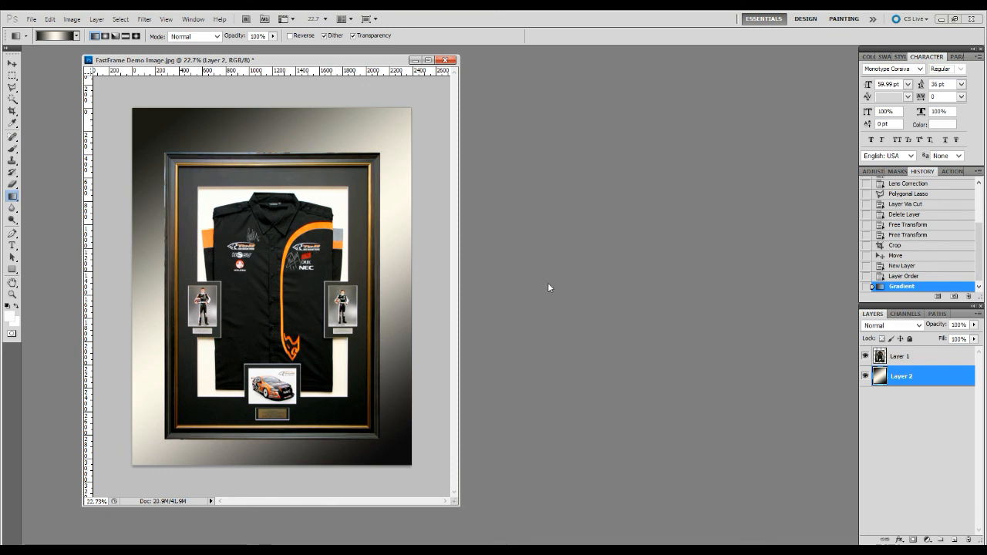
# - Add a Drop Shadow to the frame layer with angle 137°, distance 10 px, spread 8% and an increased size
pyautogui.click(923, 361)
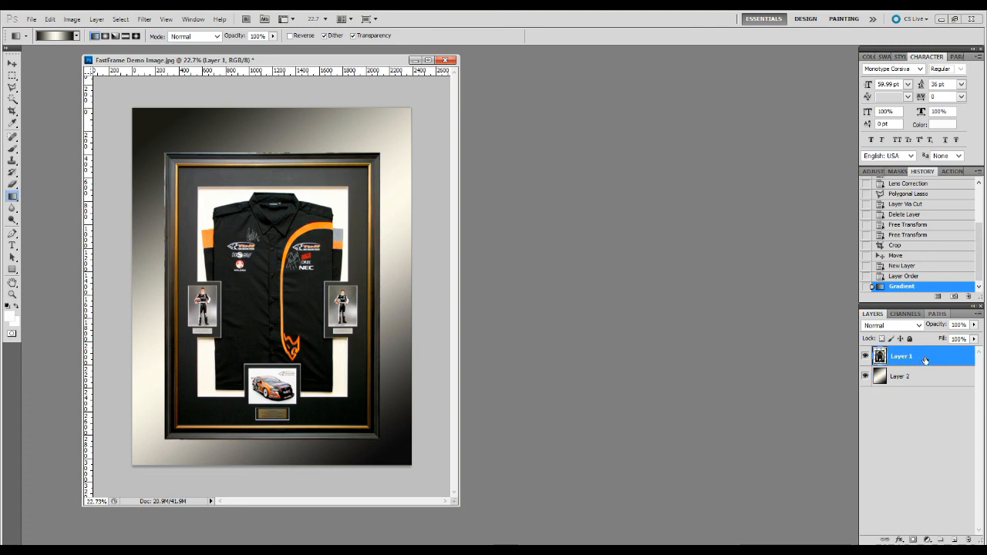
pyautogui.doubleClick(924, 360)
pyautogui.moveTo(805, 249); pyautogui.dragTo(727, 193)
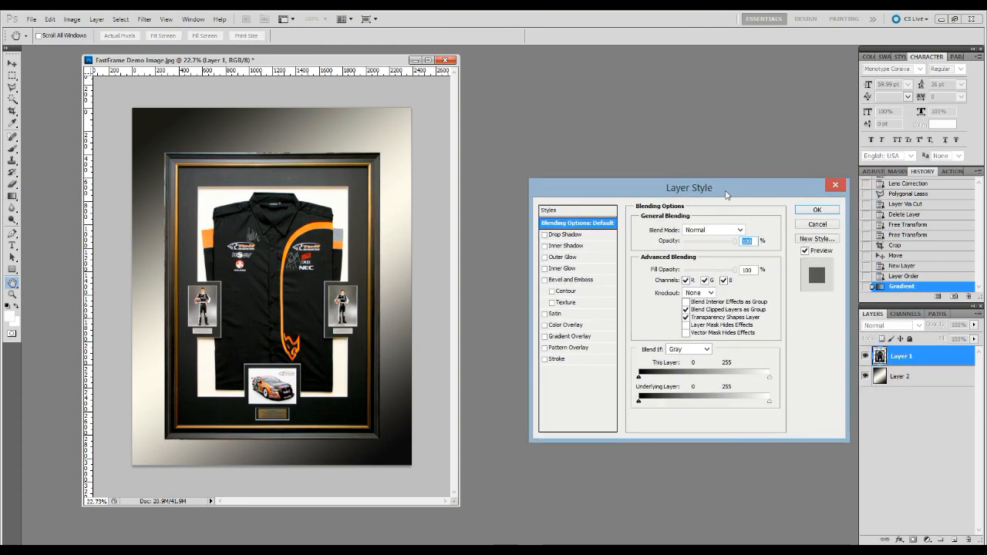
pyautogui.click(554, 234)
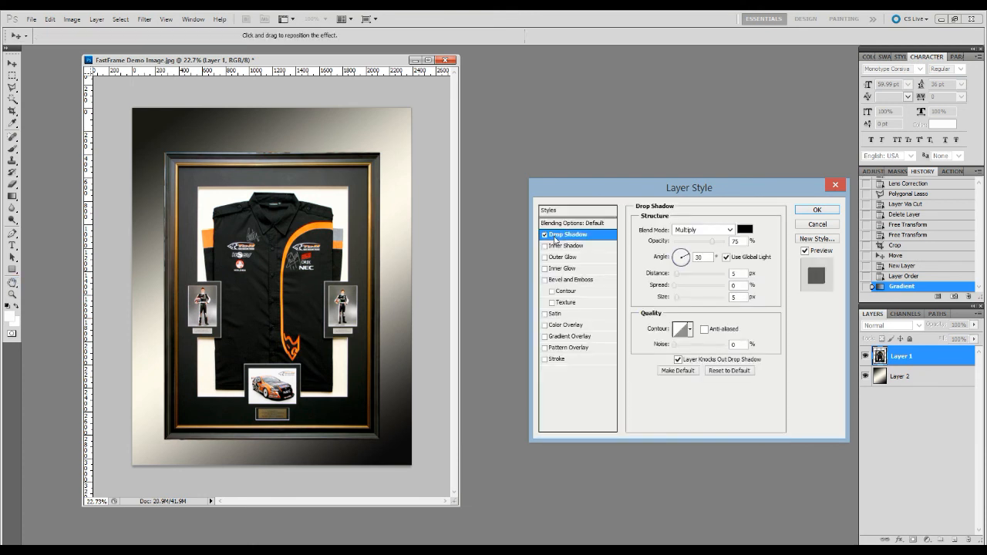
pyautogui.moveTo(686, 255); pyautogui.dragTo(689, 300)
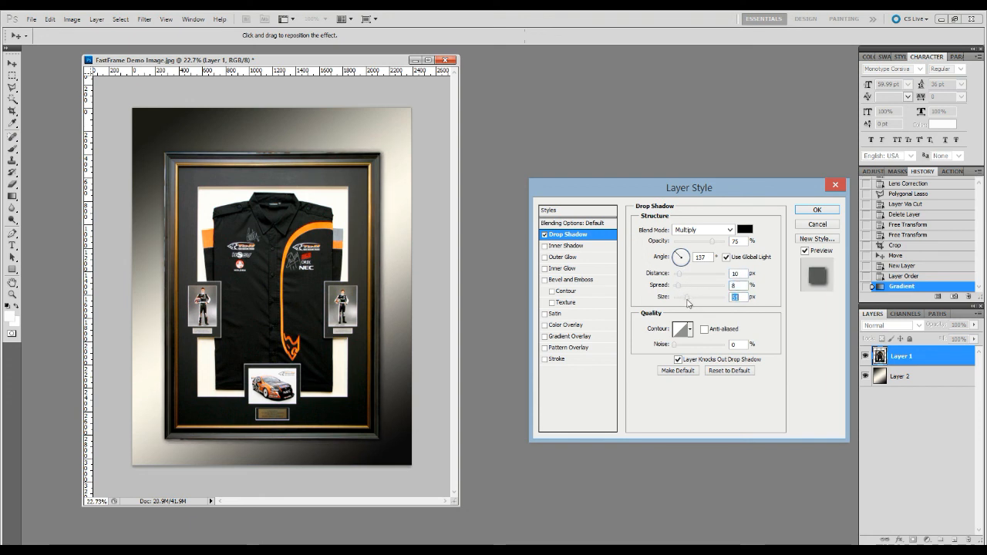
pyautogui.click(817, 209)
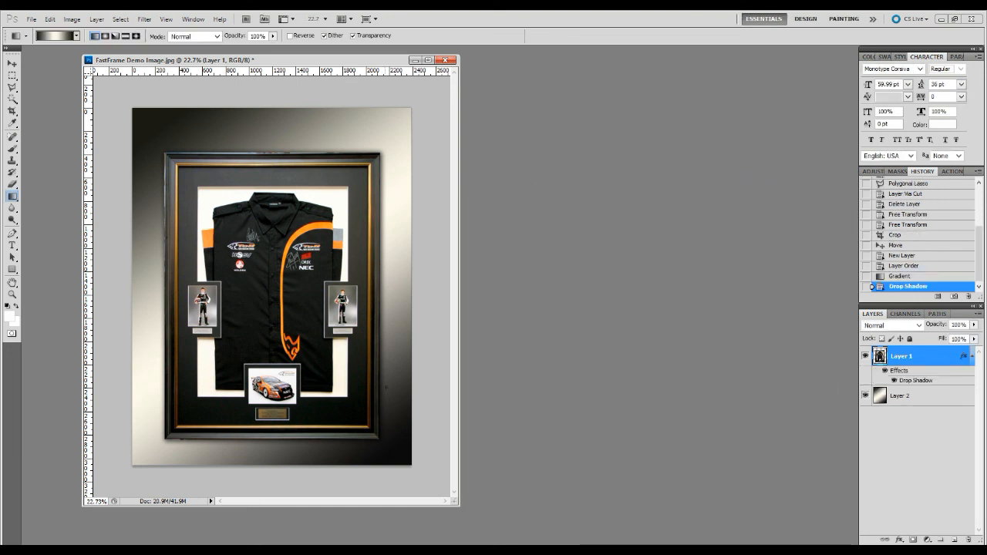